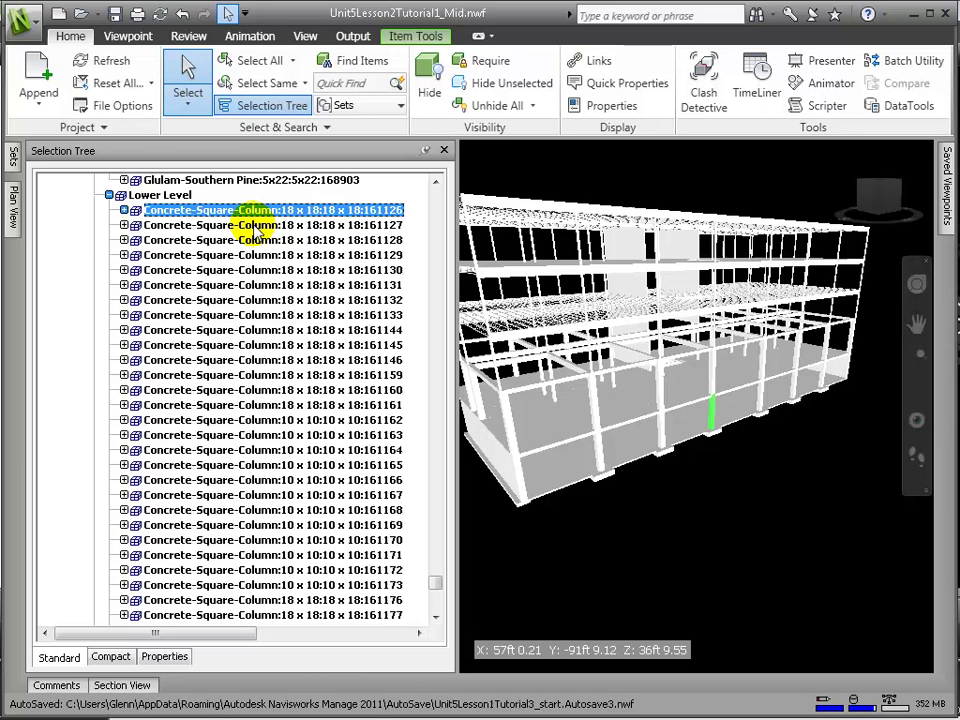
Step: Save the lower-level concrete columns and beams as selection set 'Concrete Framing' and check it
shift+click(258, 226)
scroll(290, 515, down, 5)
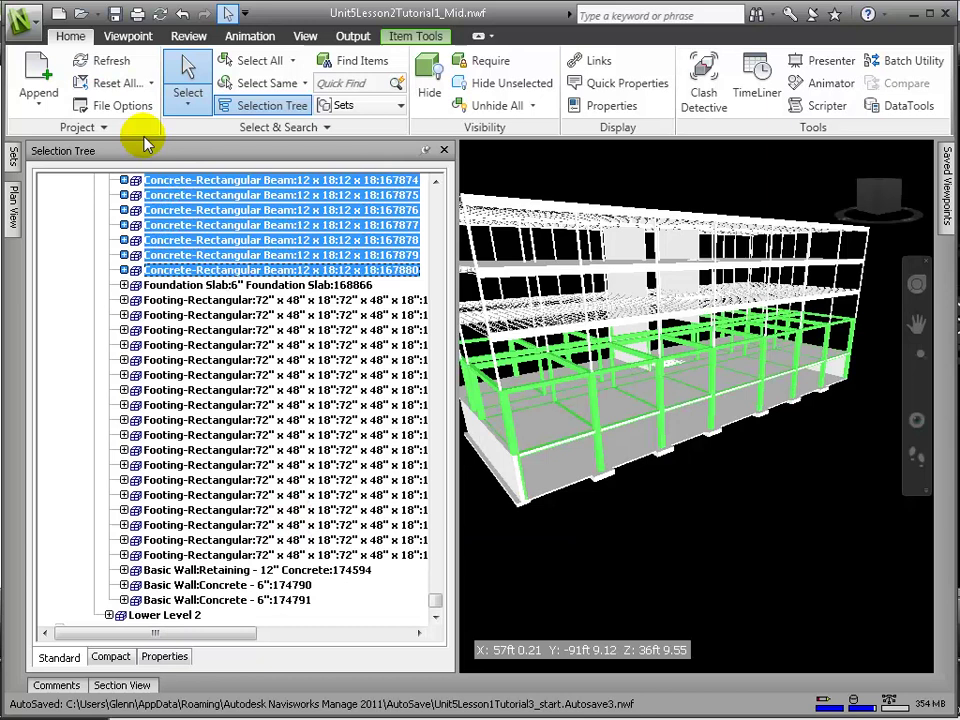
mouse_move(14, 160)
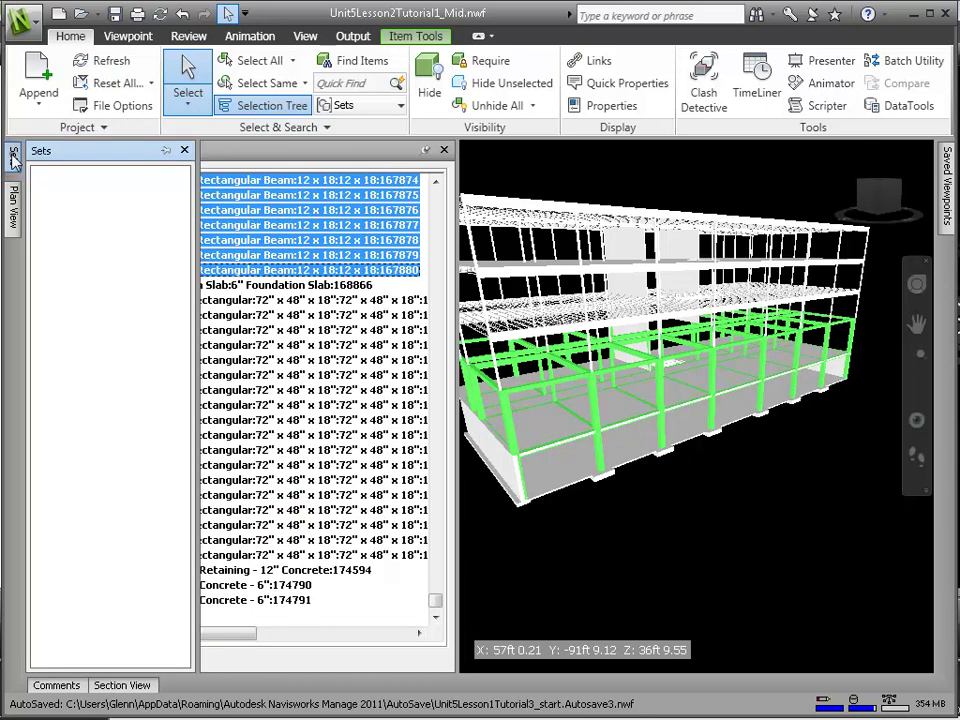
right_click(64, 201)
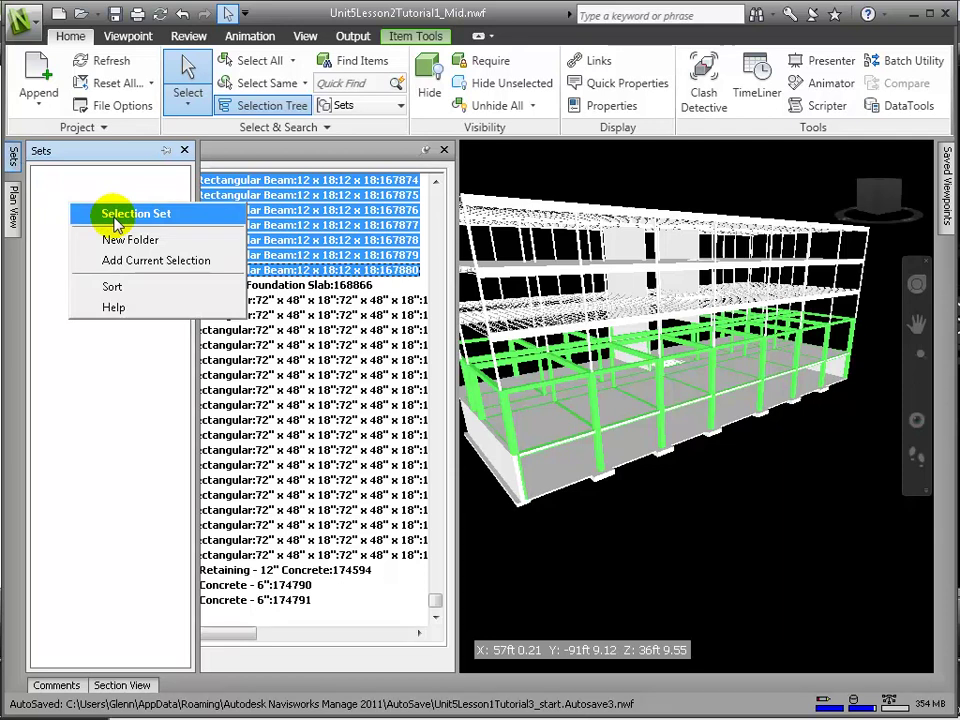
click(156, 260)
text(Concrete Framing)
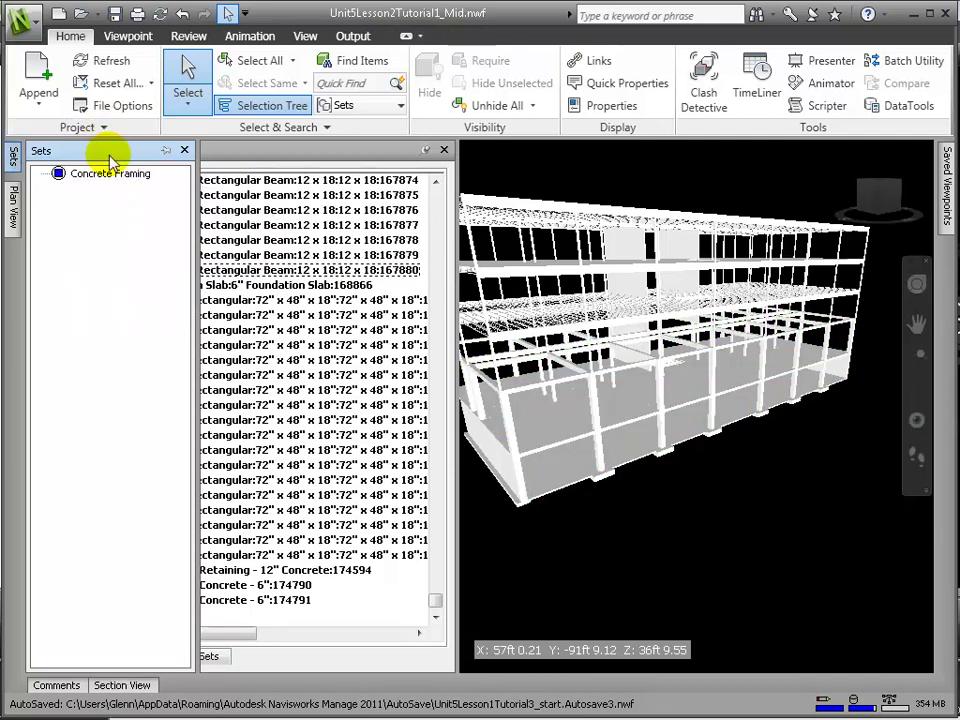
click(121, 178)
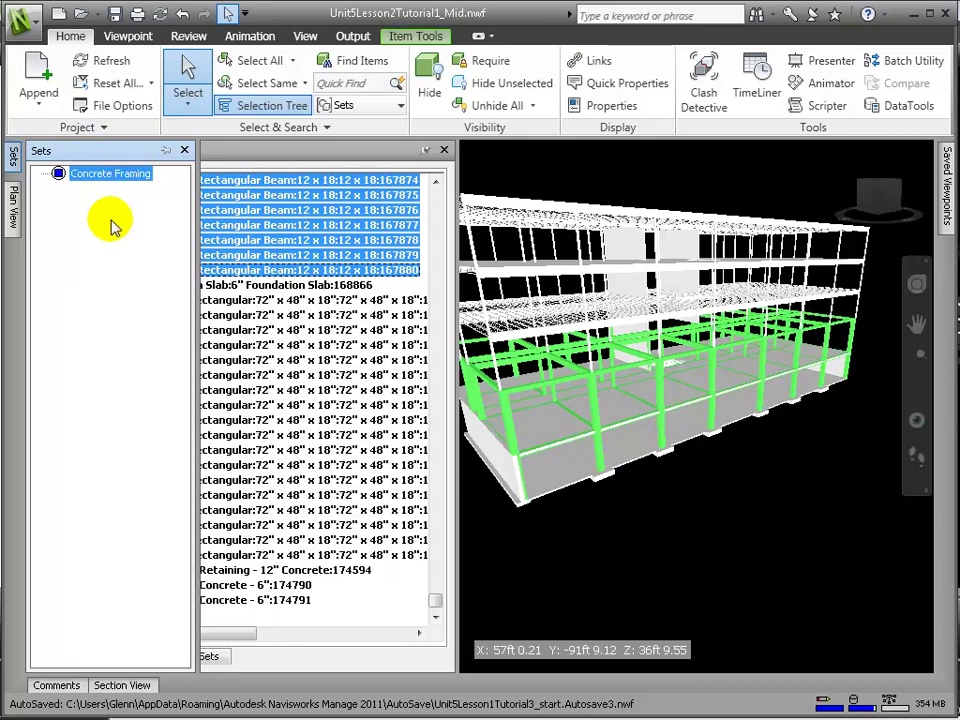
Step: Select foundation slab through walls, minus walls 174790/174791, plus three Lower Level 2 wall foundations
click(305, 300)
click(300, 286)
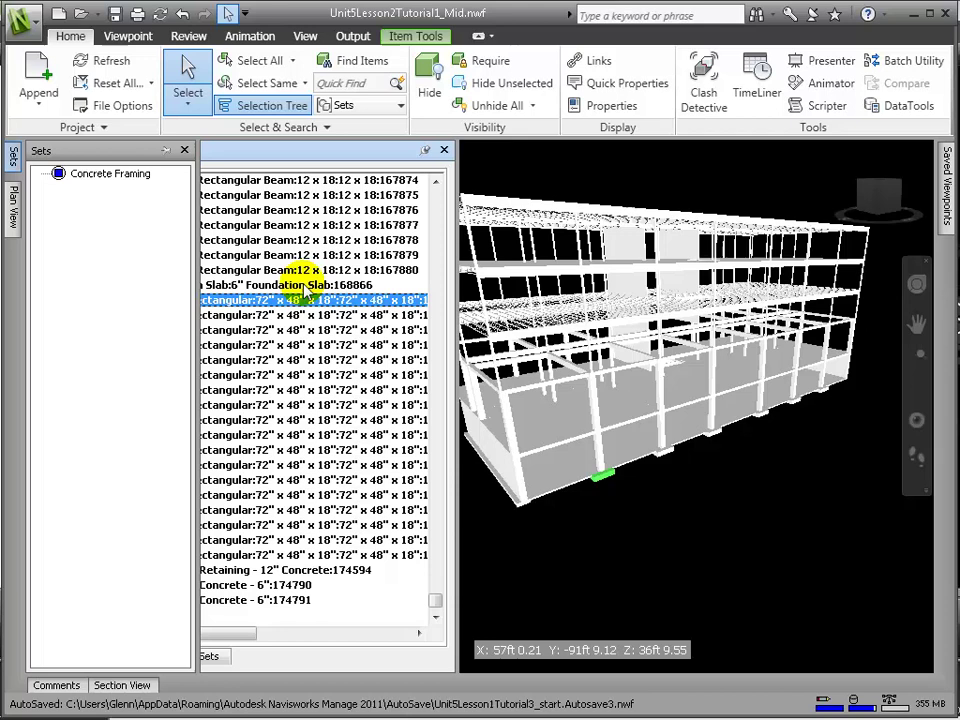
shift+click(238, 602)
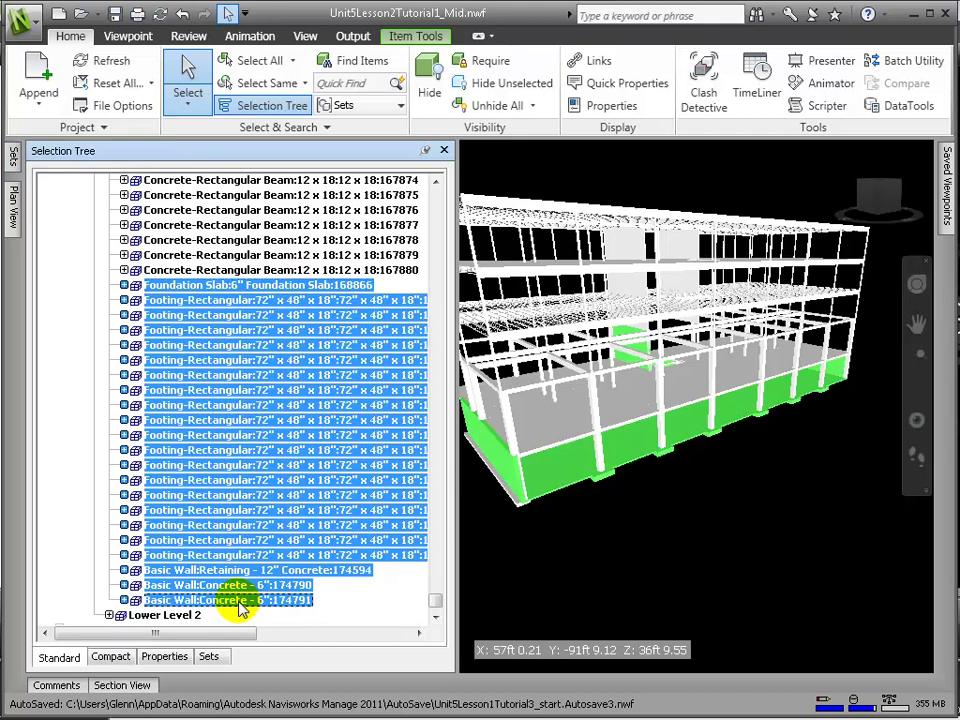
ctrl+click(263, 586)
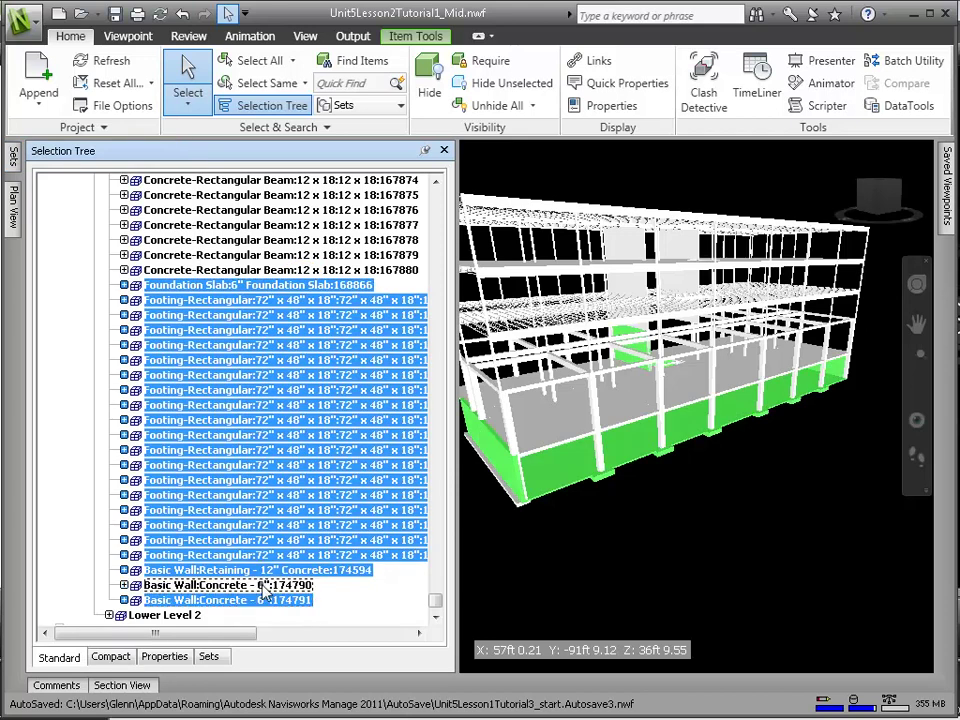
ctrl+click(263, 601)
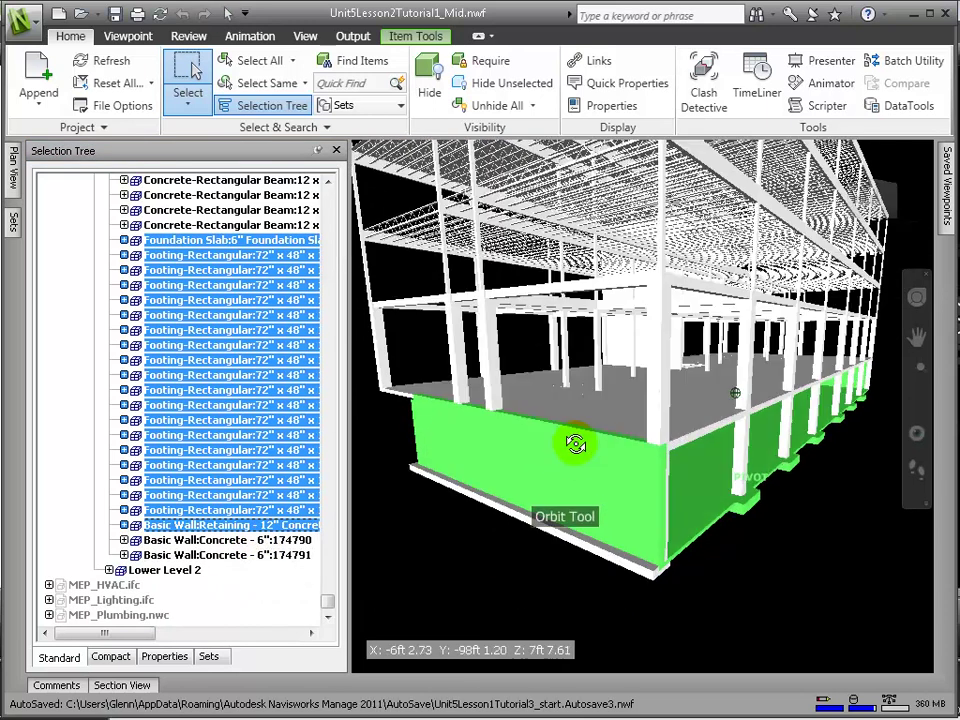
click(107, 569)
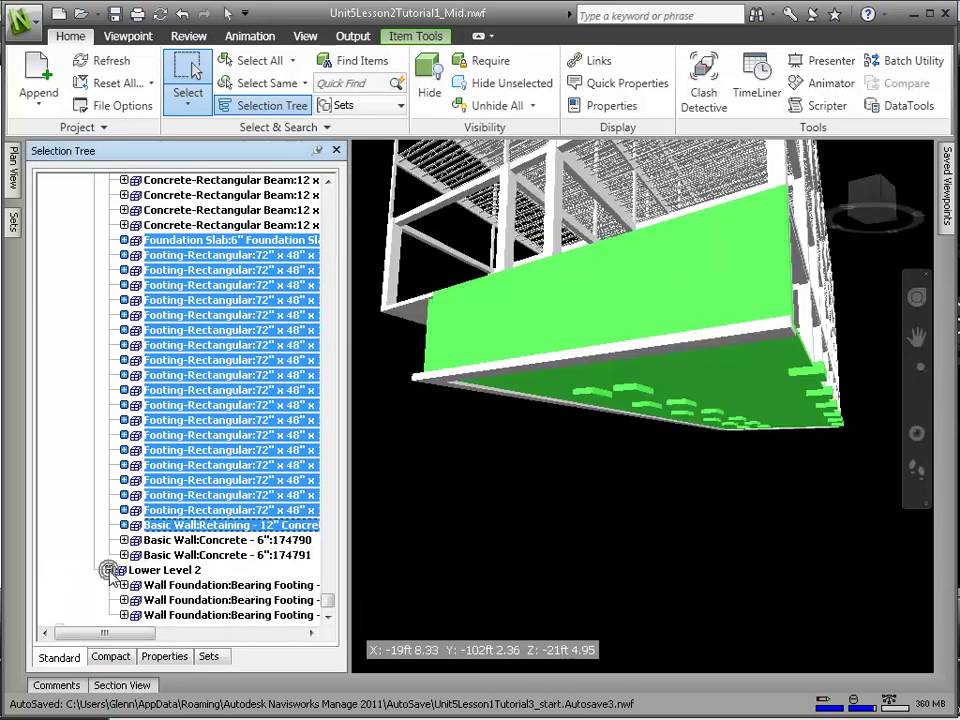
ctrl+click(196, 586)
ctrl+click(203, 600)
ctrl+click(206, 615)
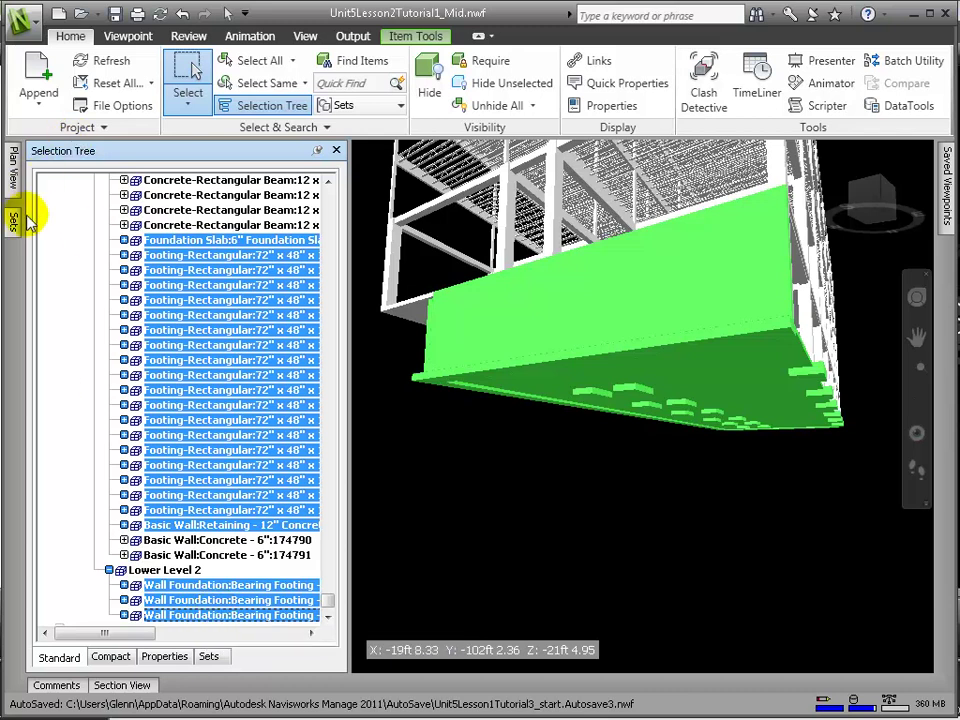
Step: Save the selection as set 'Foundarion Elements', clear the selection, and check the set
mouse_move(15, 226)
right_click(64, 226)
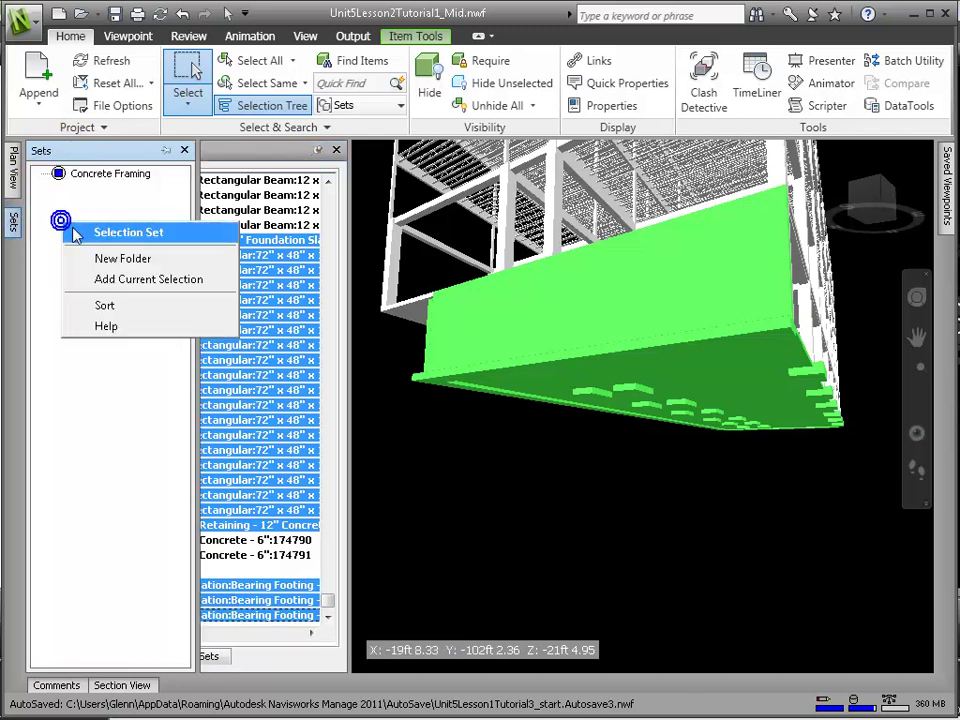
click(135, 279)
text(Foundarion Elements)
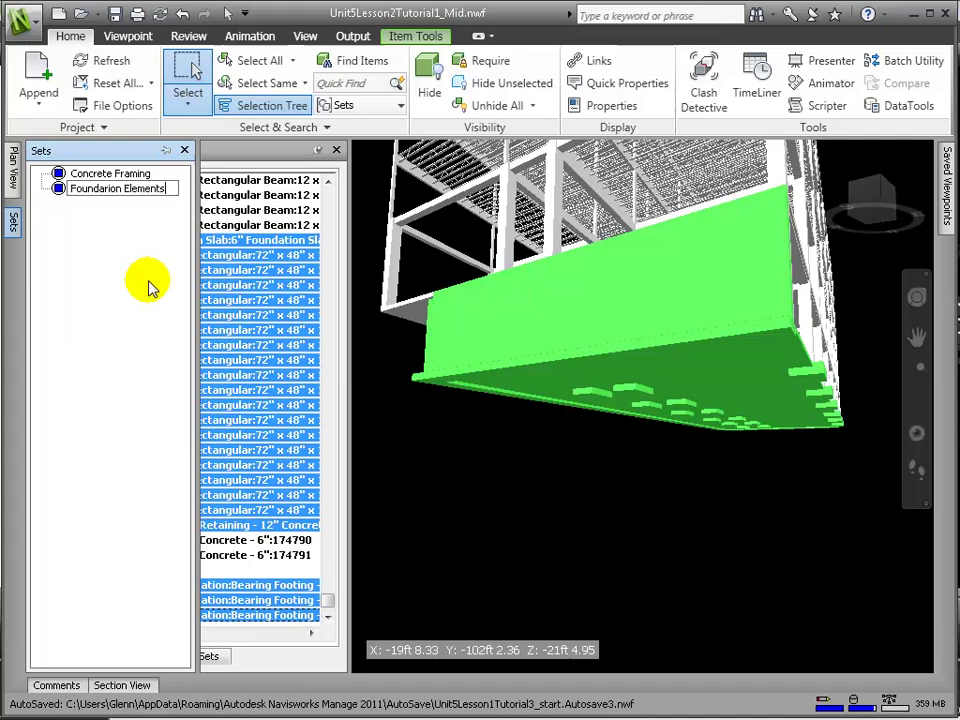
click(146, 295)
click(131, 190)
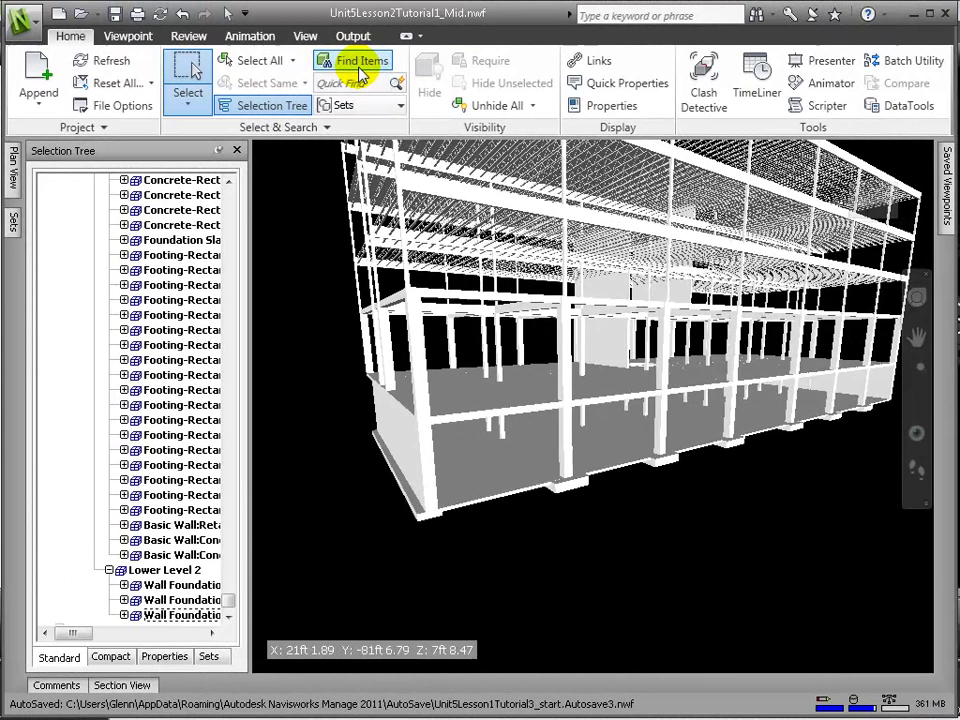
Step: Open and widen Find Items, search in Structural_Model.ifc with the Item category
click(360, 68)
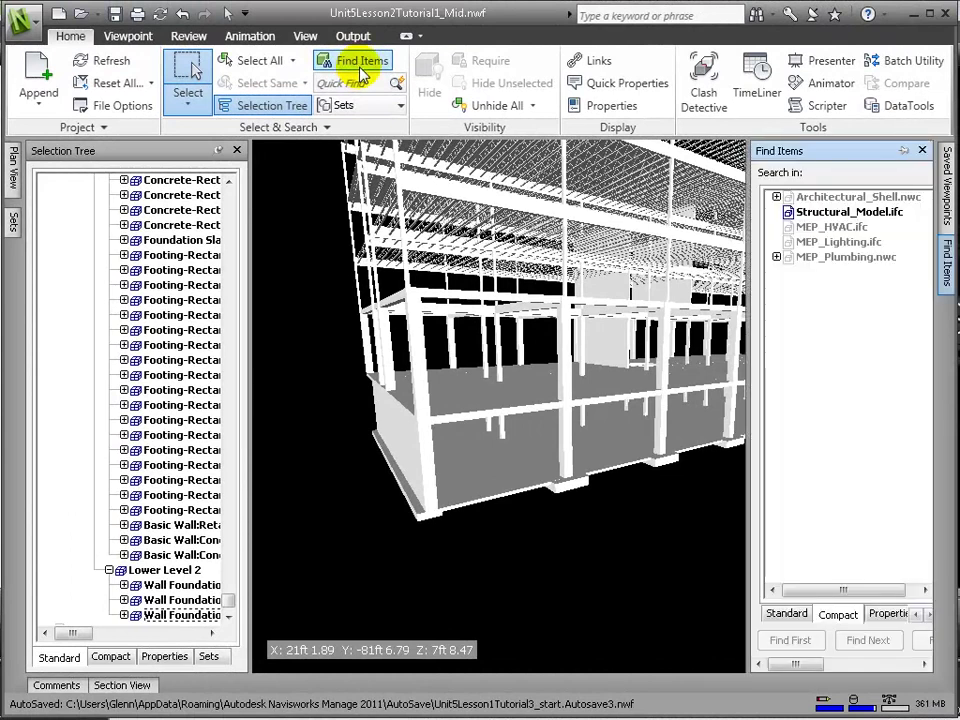
click(360, 62)
click(360, 62)
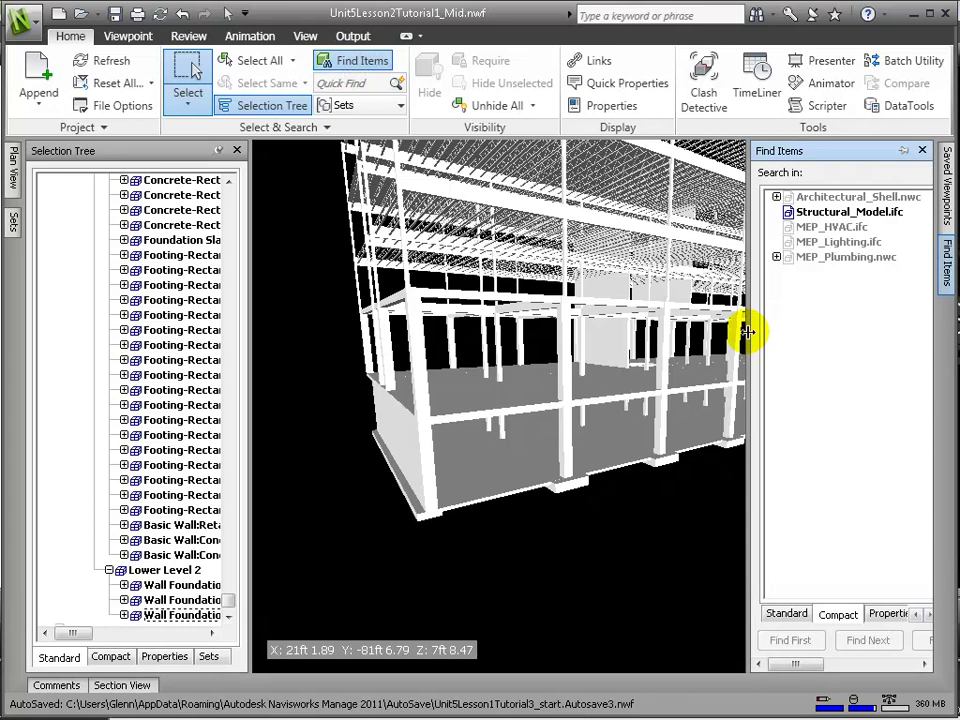
drag(553, 330, 420, 321)
click(521, 213)
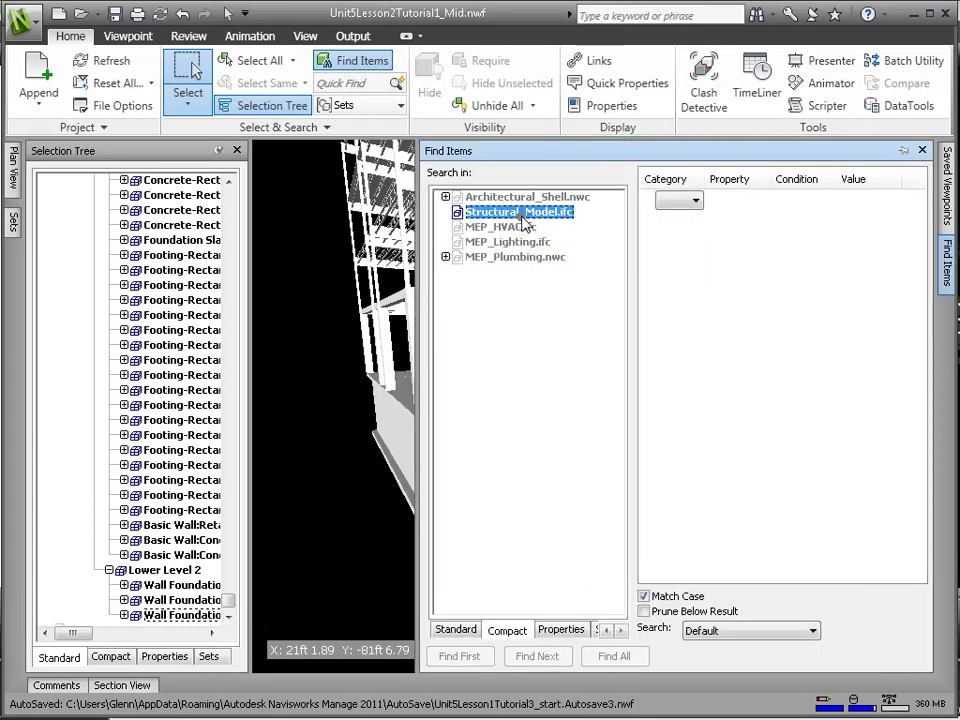
click(682, 201)
click(695, 215)
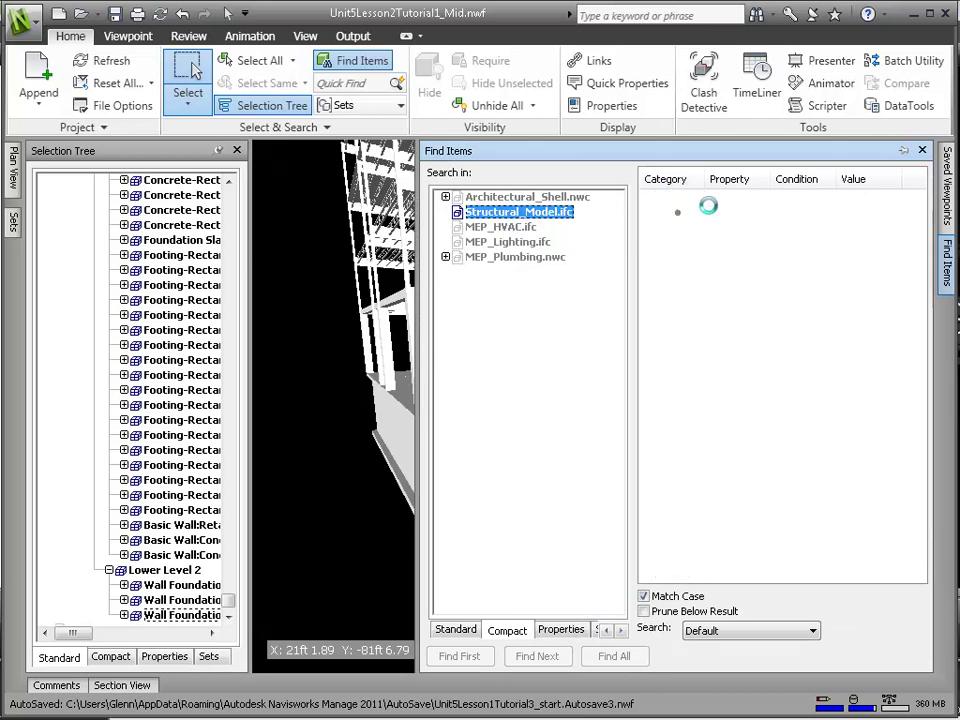
Step: Set the search condition to Name Contains 'Concrete'
click(748, 201)
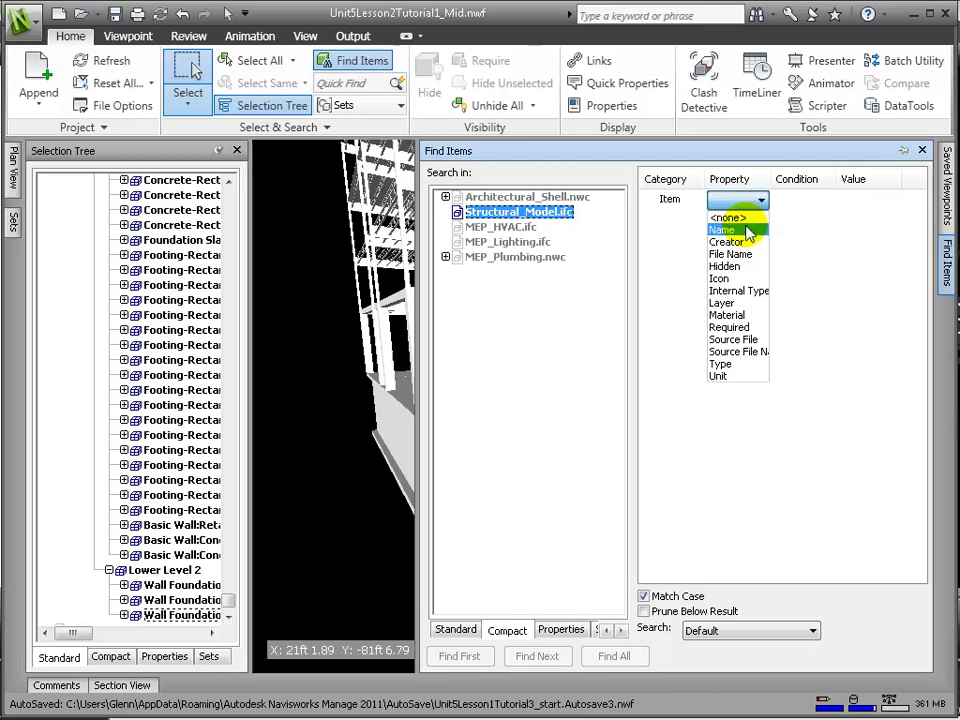
click(735, 229)
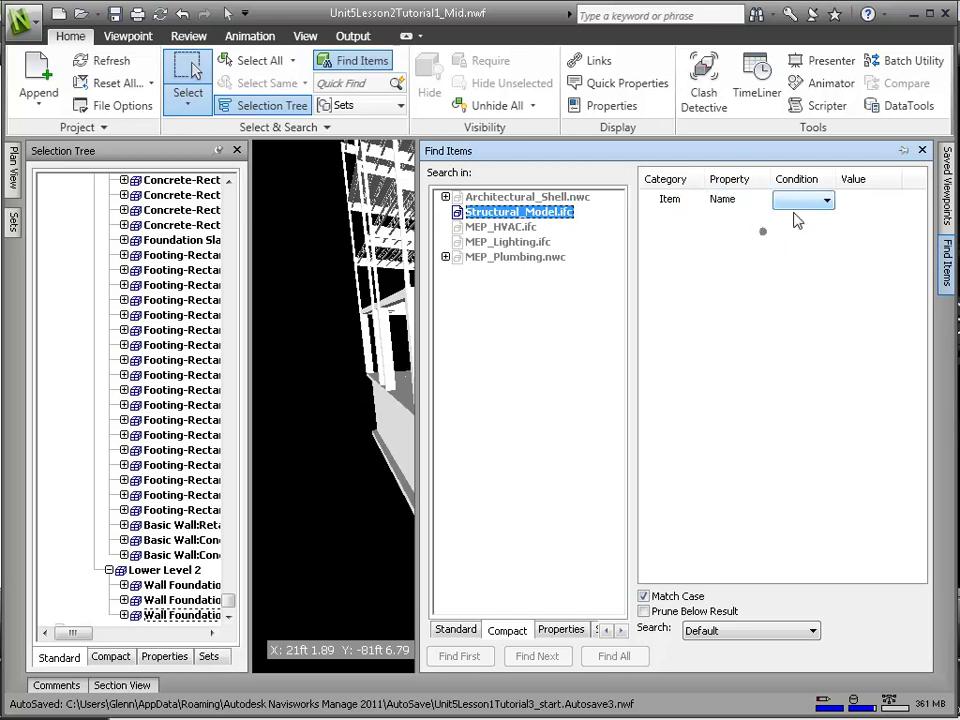
click(823, 201)
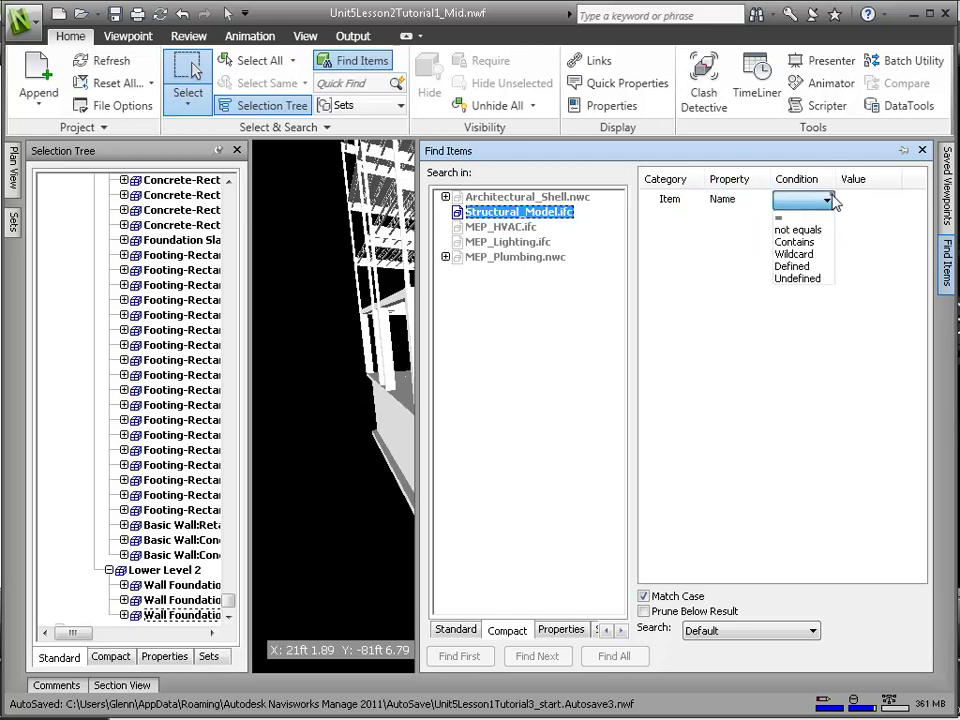
click(811, 244)
click(873, 200)
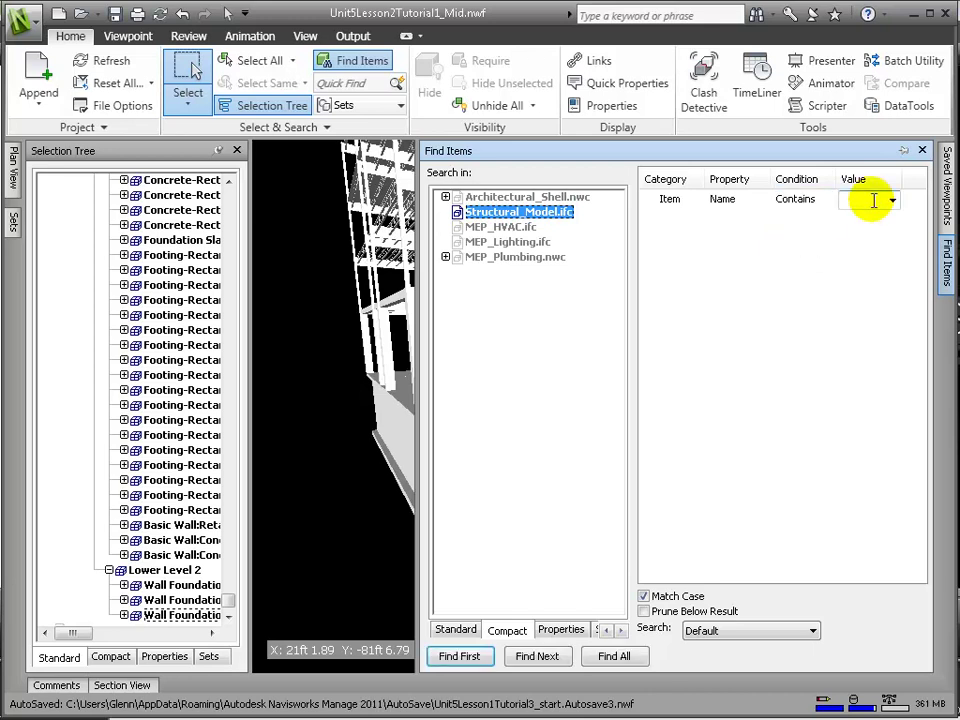
text(Conc)
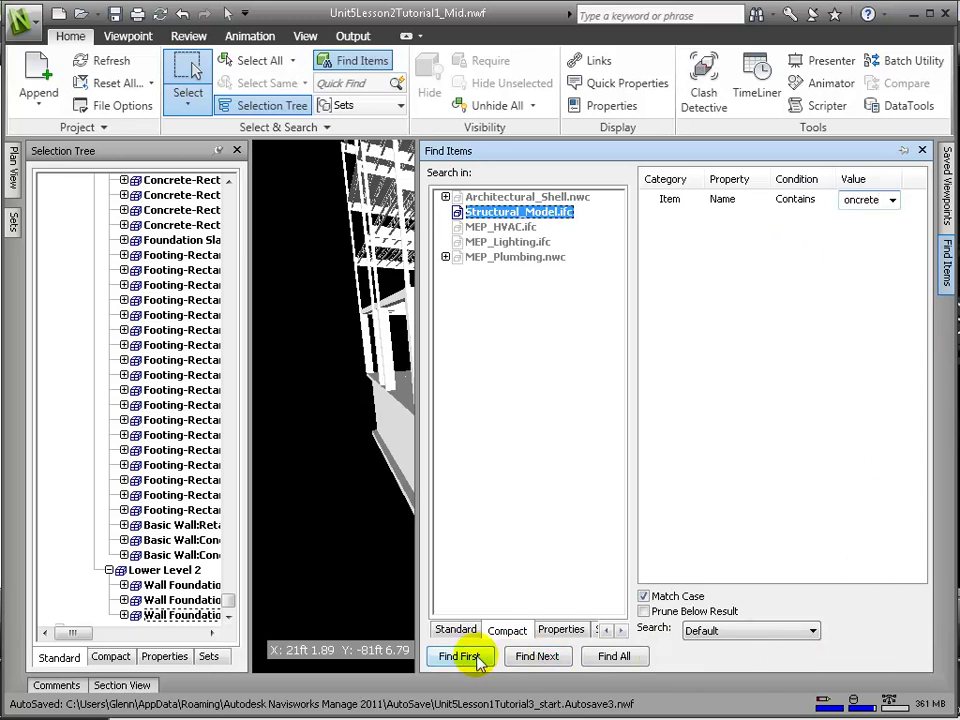
Step: Find all Concrete-named items and widen the model item tree to read their names
click(614, 656)
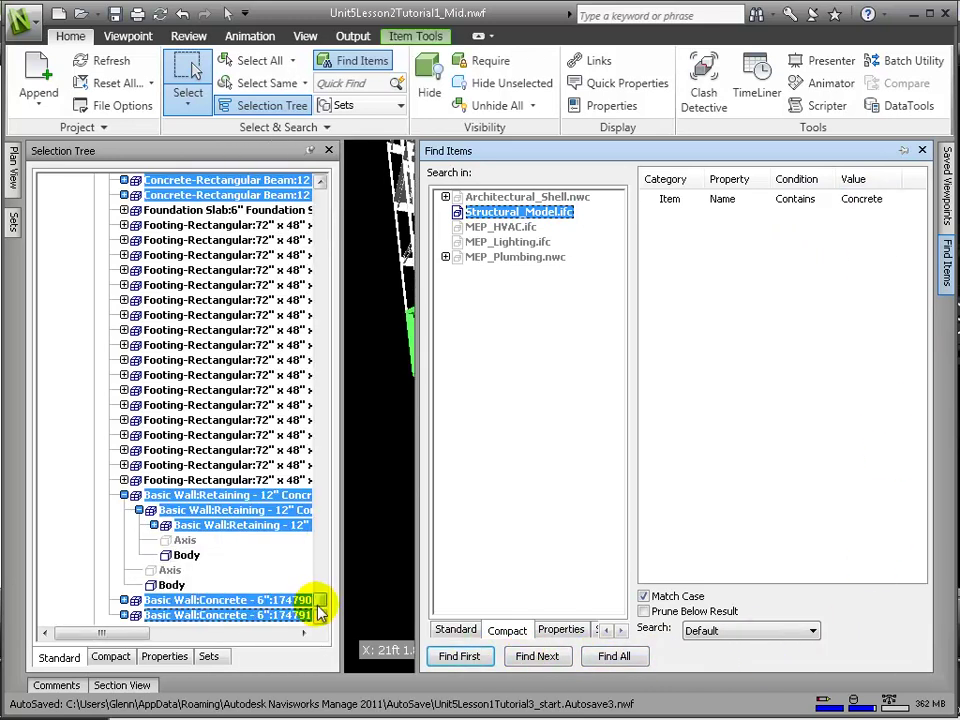
mouse_move(319, 608)
mouse_down()
mouse_move(321, 317)
mouse_move(321, 402)
mouse_move(321, 371)
mouse_move(332, 383)
mouse_move(321, 349)
mouse_move(321, 590)
mouse_up()
drag(337, 596, 418, 596)
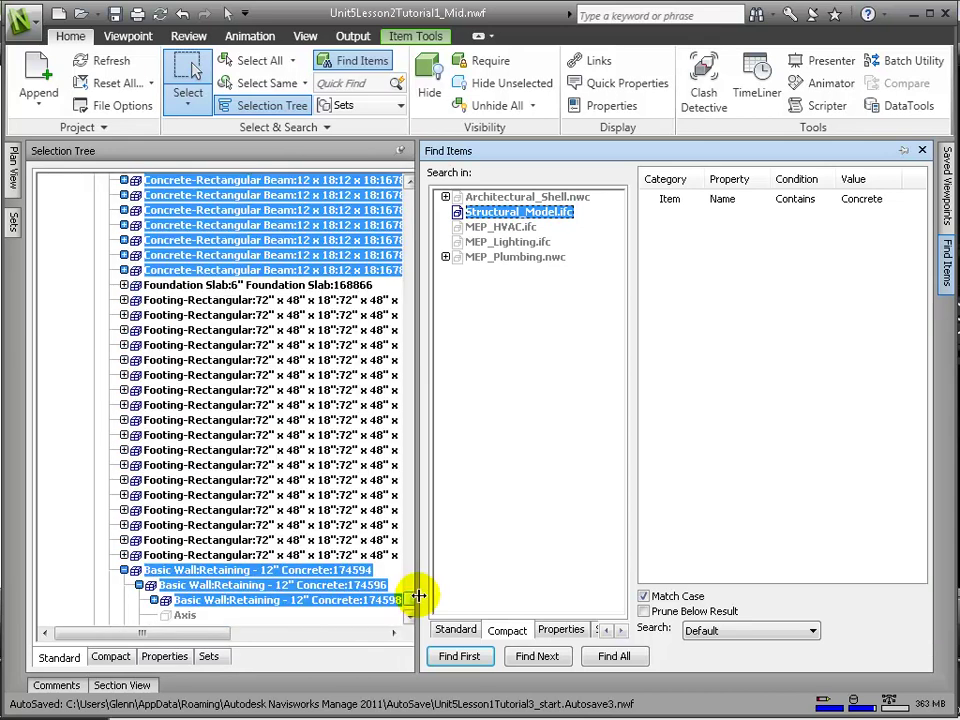
Step: Save the current search as a search set named 'All Concrete'
click(13, 218)
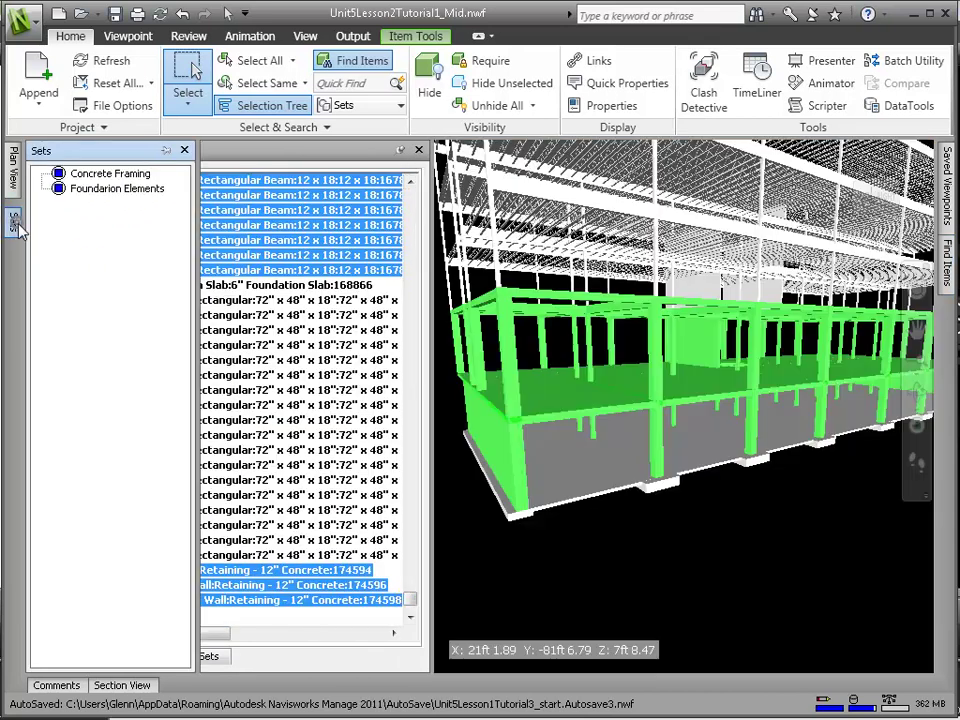
right_click(78, 236)
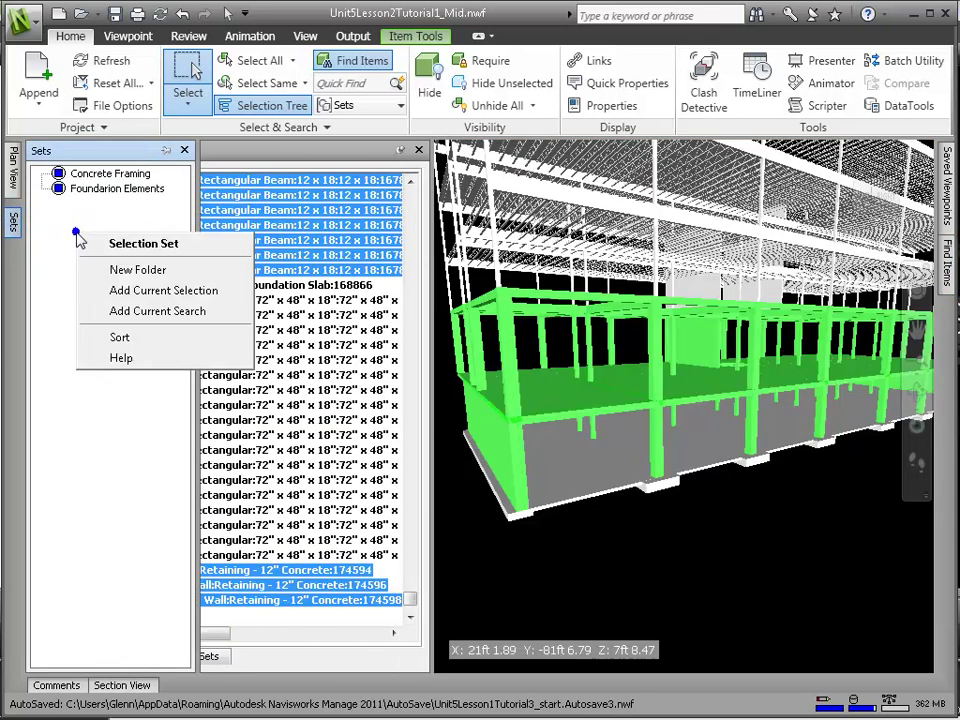
click(160, 311)
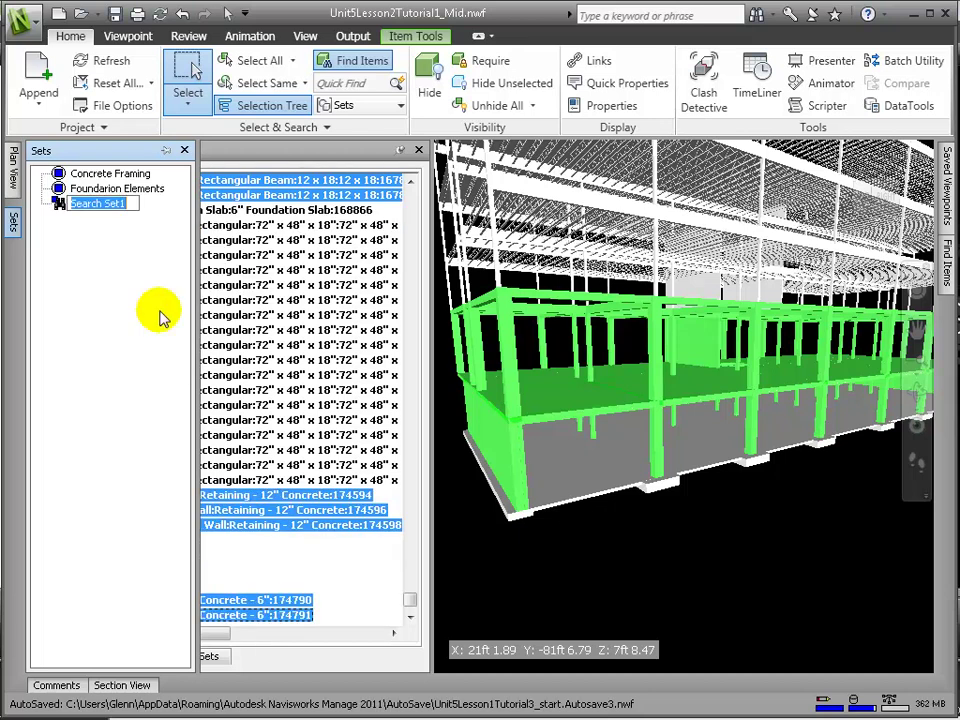
text(All Concrete)
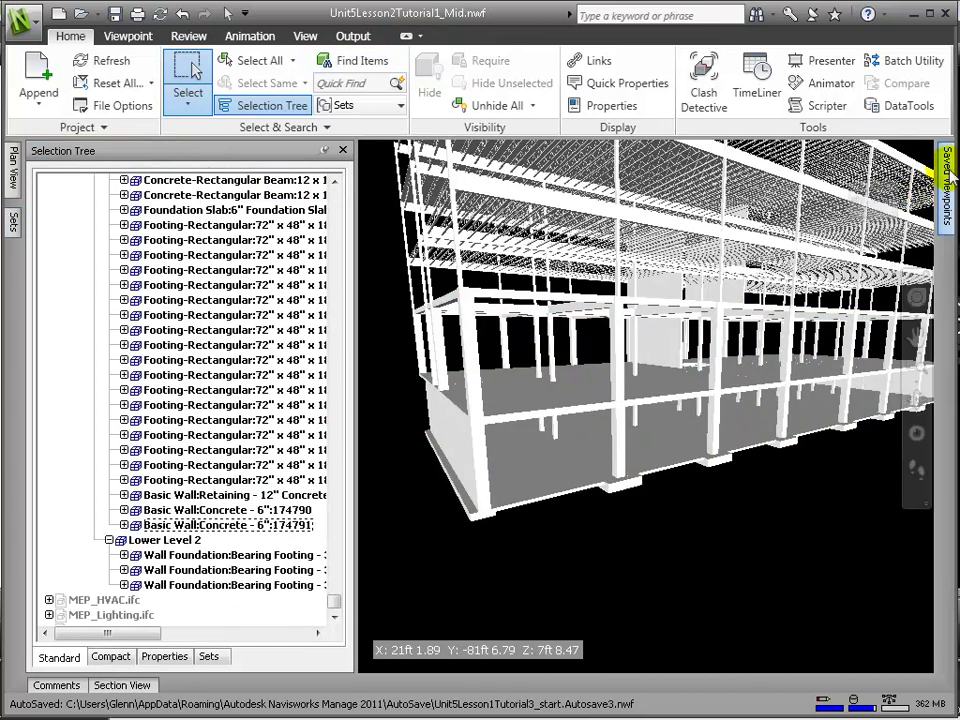
Step: Return to the Overall view and find all items whose name contains Glazed
click(831, 188)
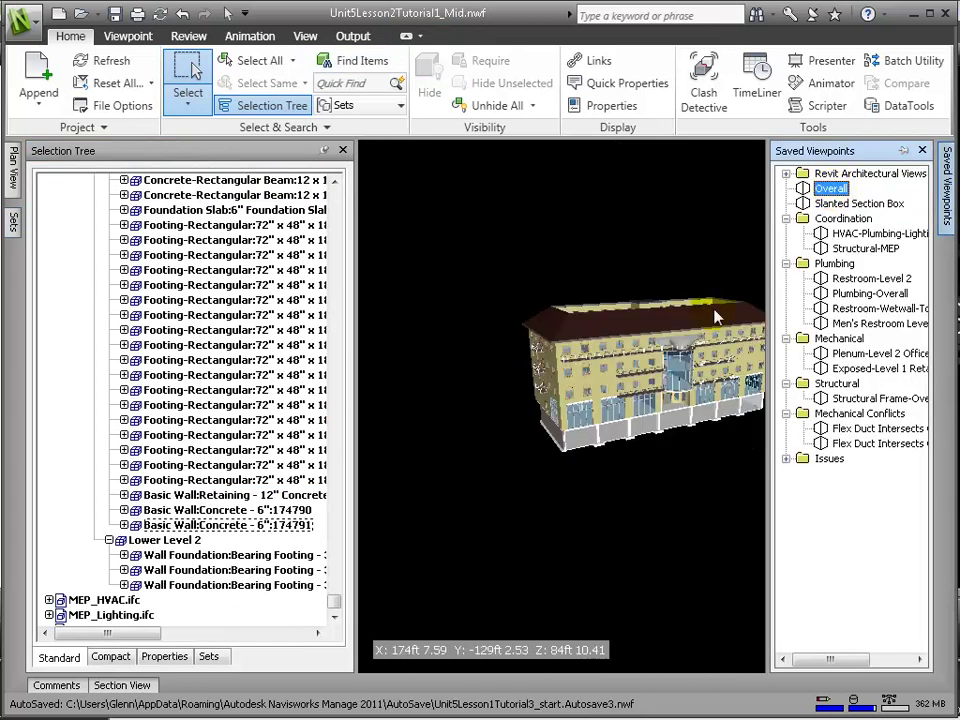
click(372, 62)
click(901, 203)
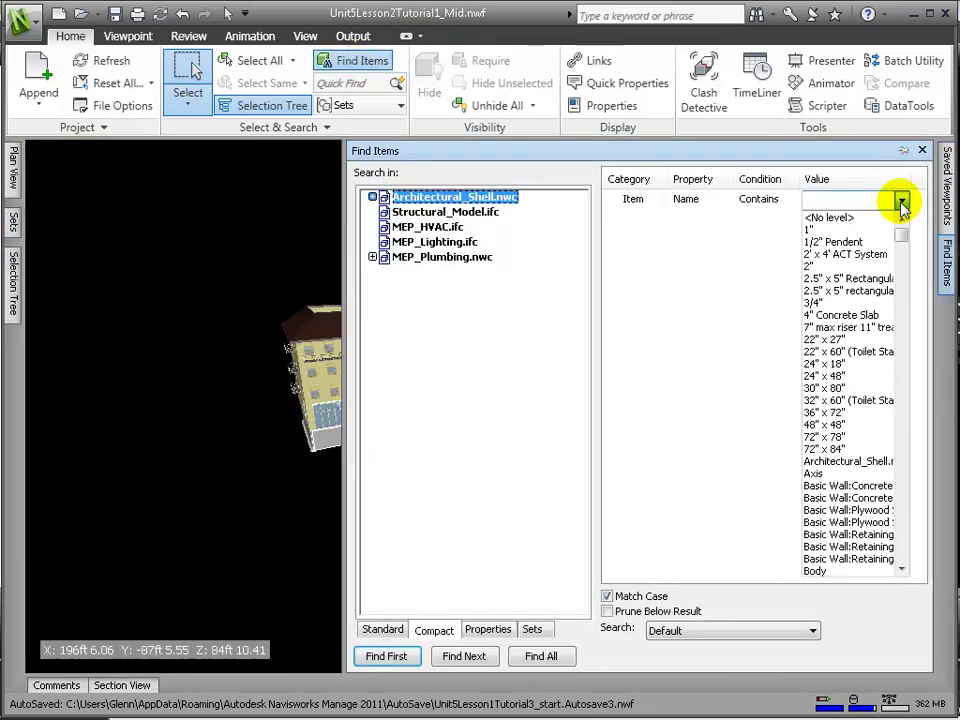
text(Glas)
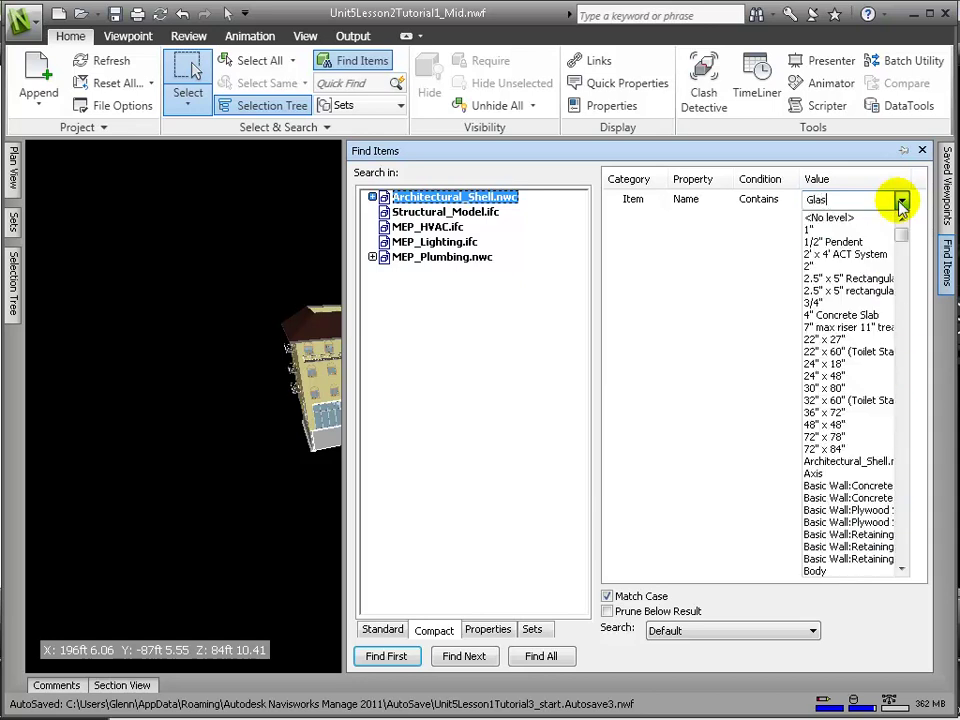
key(BackSpace)
text(zed)
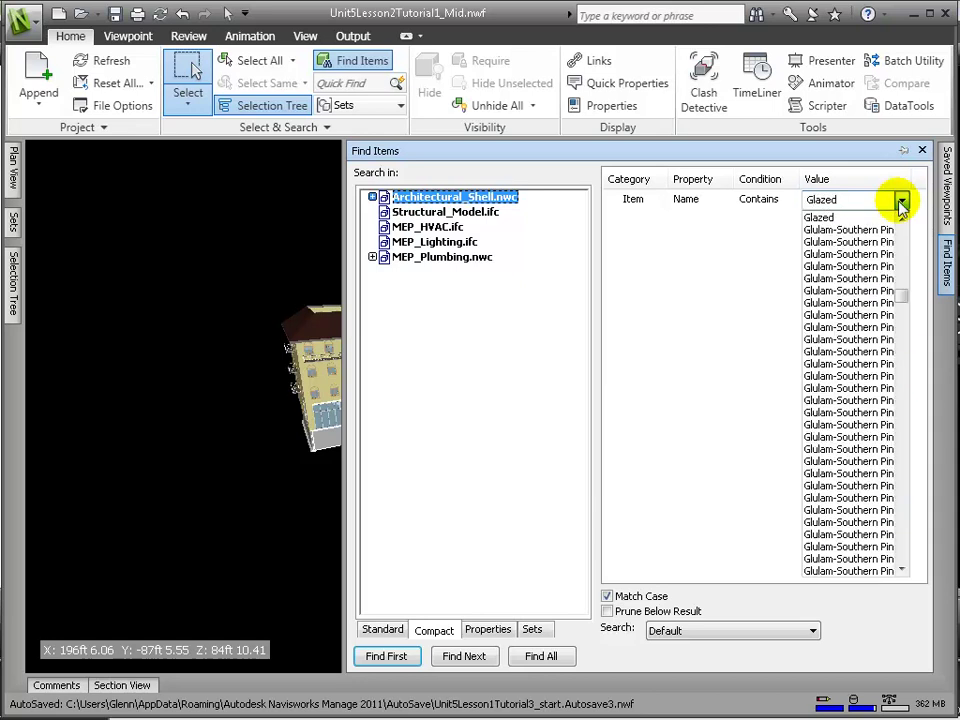
click(901, 203)
click(540, 656)
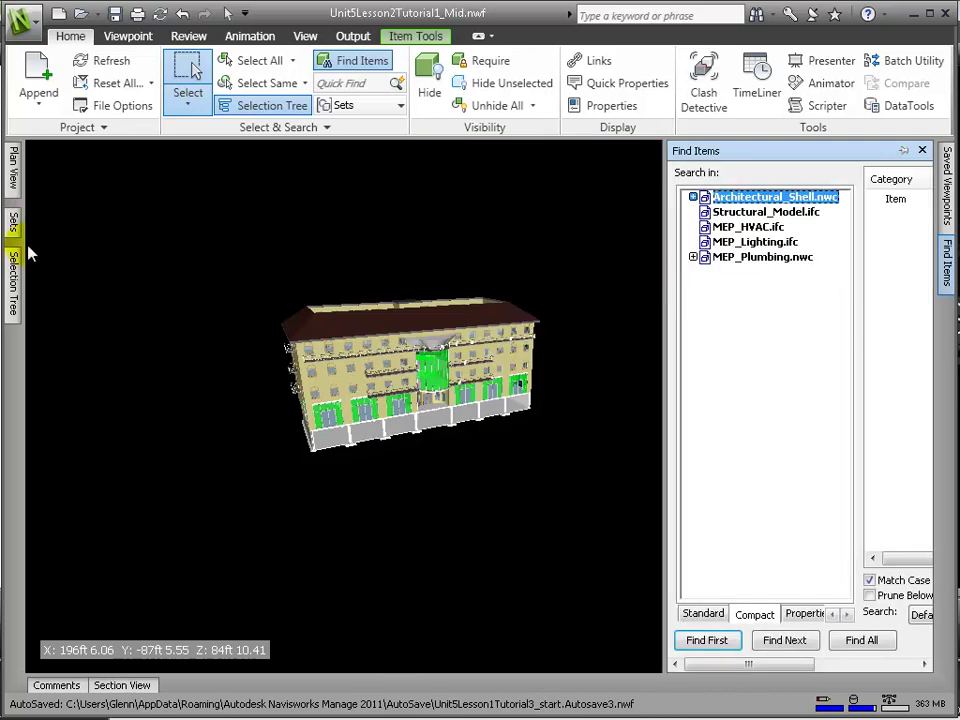
Step: Save the found items as selection set 'Glazing Panels', then clear the selection
mouse_move(15, 232)
right_click(47, 231)
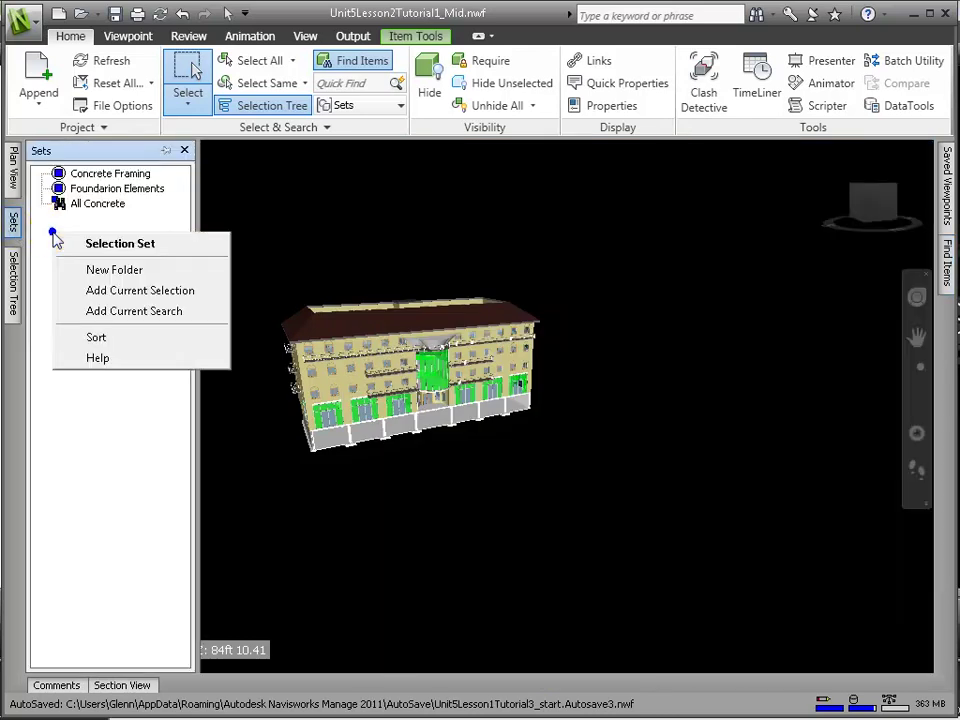
click(97, 287)
text(Glazing Panels)
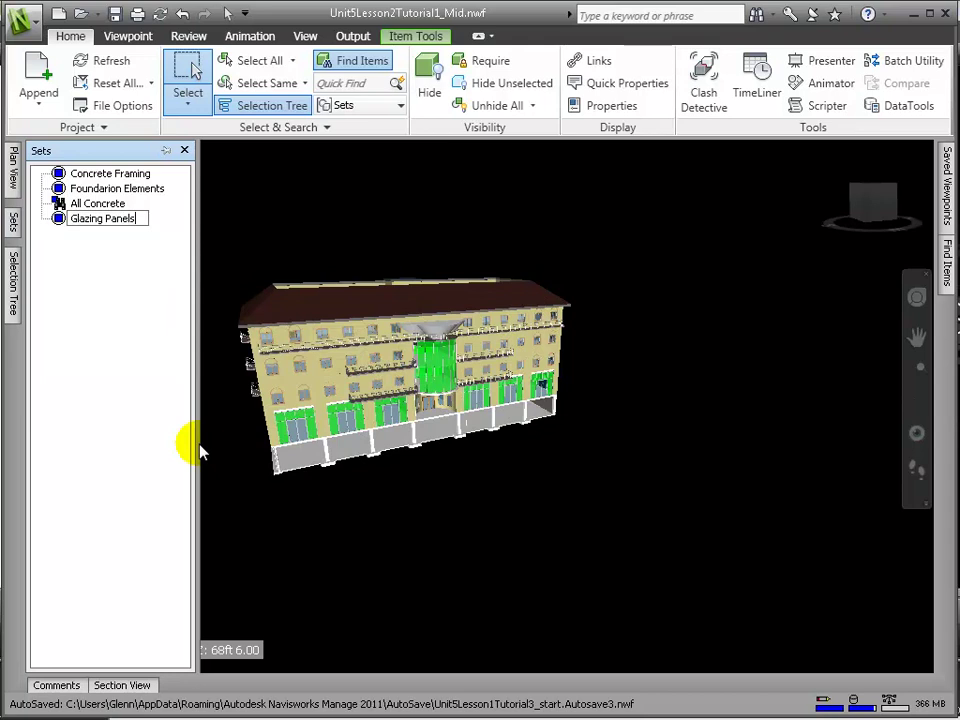
key(Return)
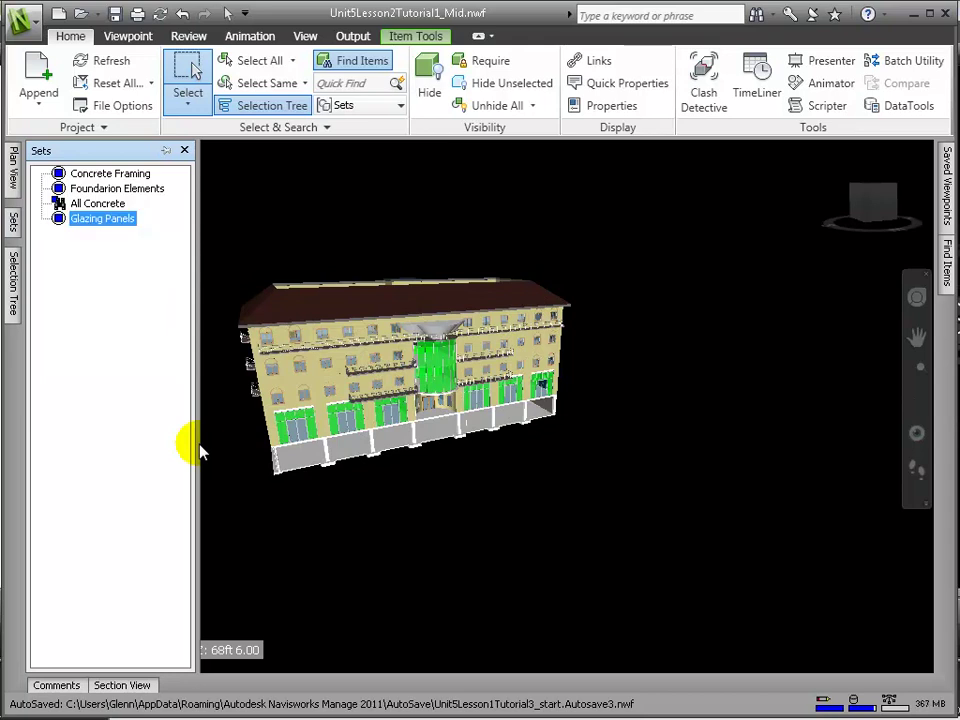
click(585, 503)
scroll(585, 503, up, 5)
Step: Inspect the rectangular mullion items, then find all Architectural_Shell.nwc items named rectangular
click(265, 105)
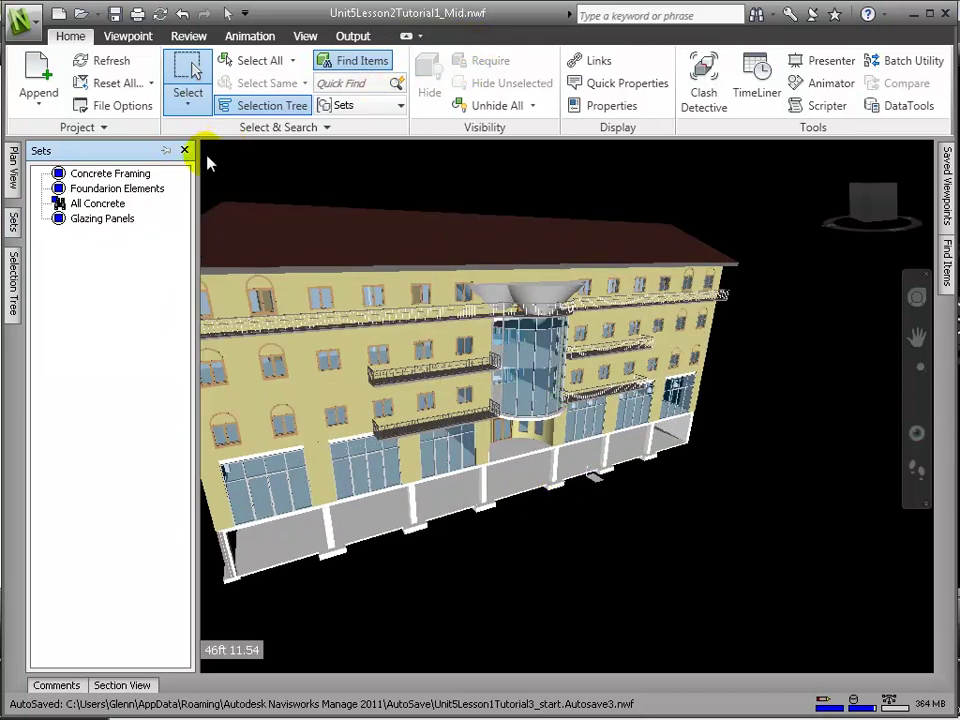
click(140, 240)
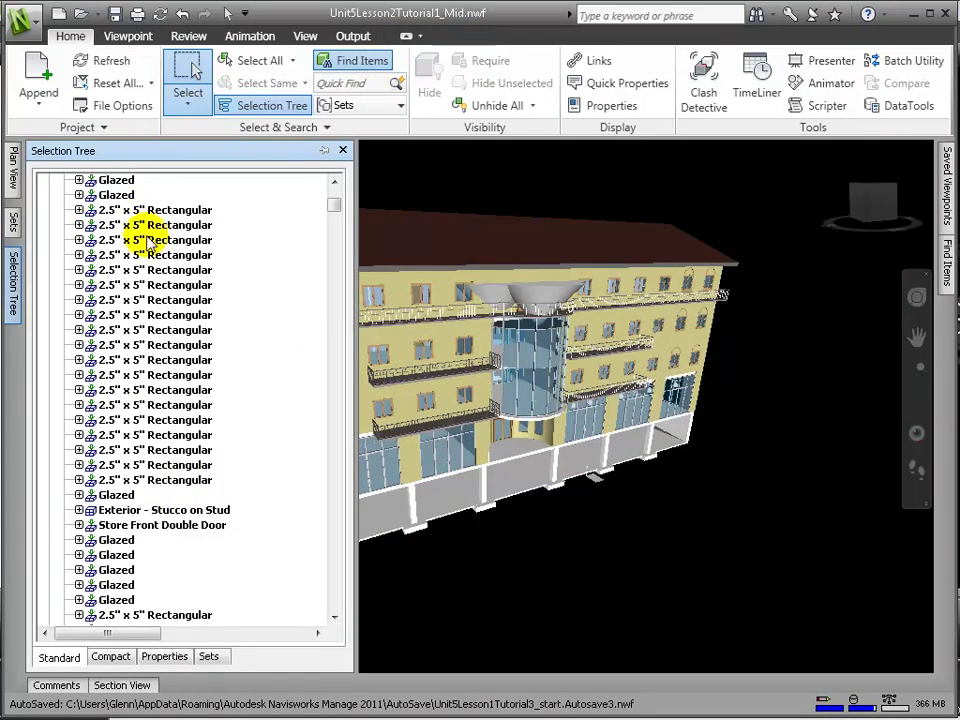
click(145, 255)
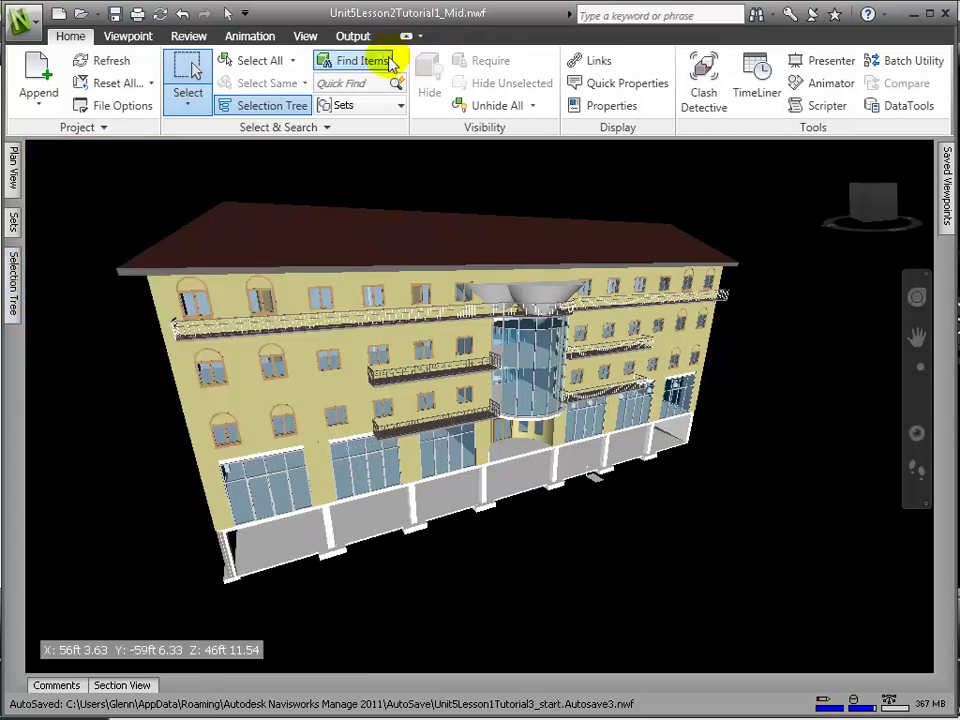
click(375, 61)
click(806, 200)
text(rectangular)
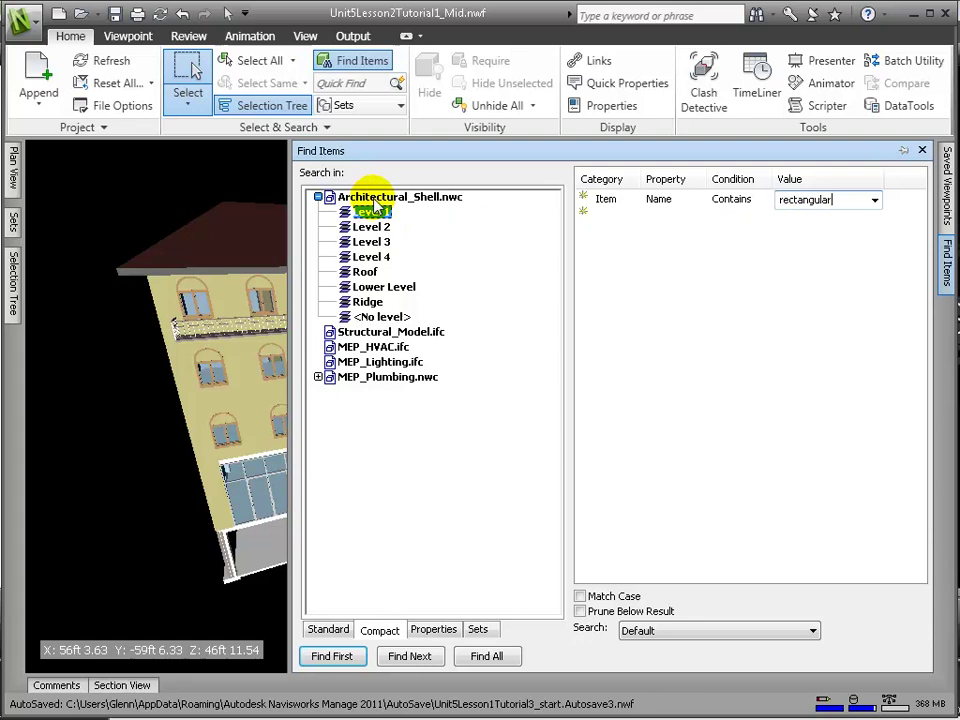
click(330, 197)
click(499, 657)
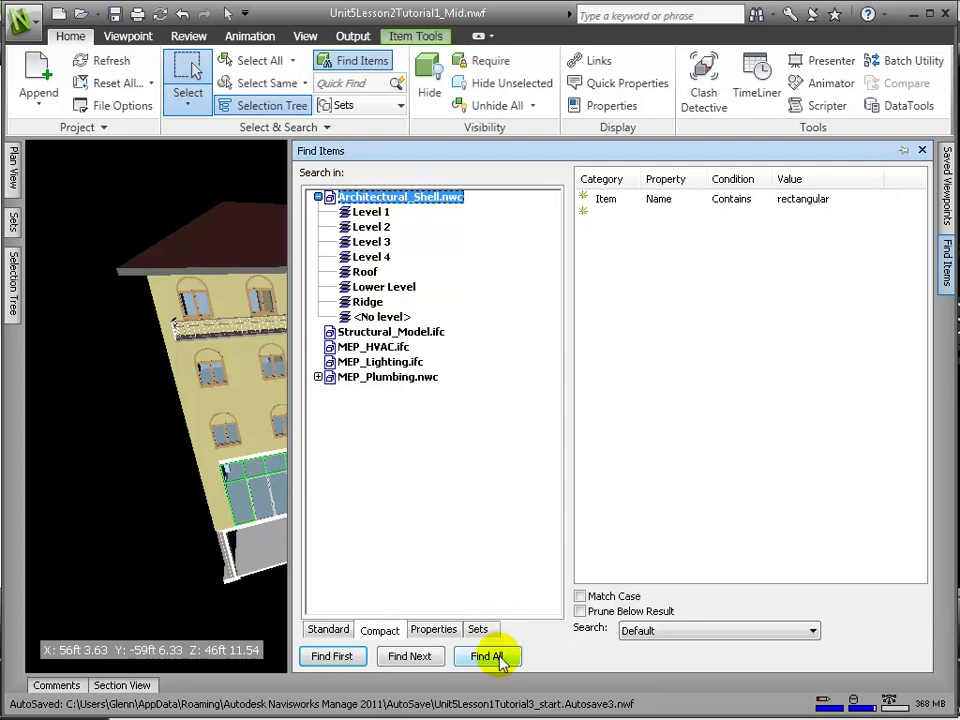
drag(291, 450, 735, 449)
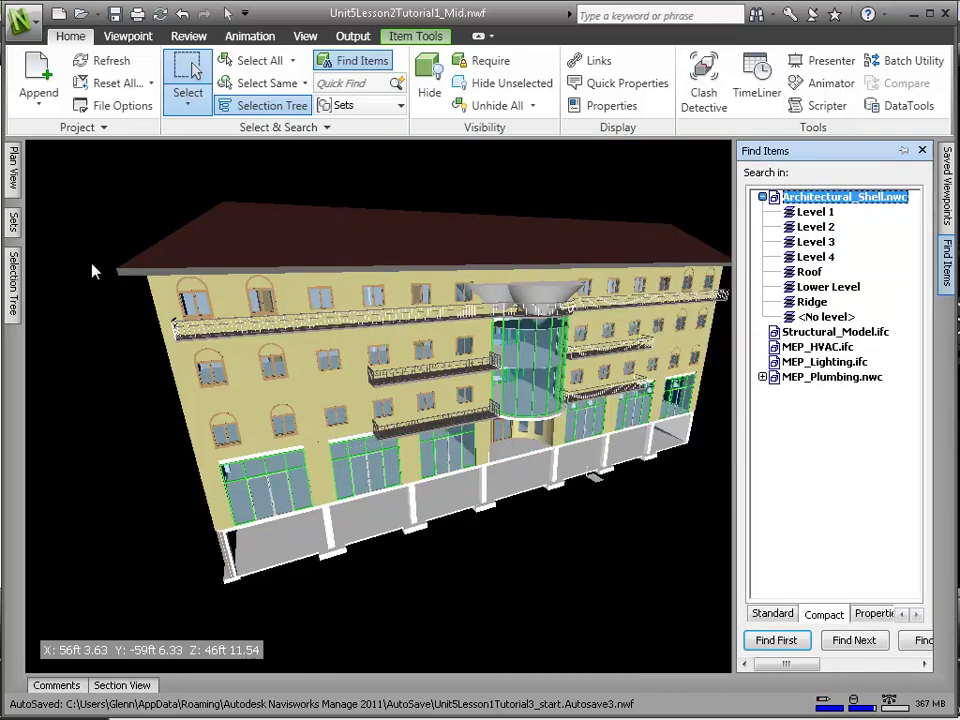
Step: Save the current search as a set named 'Mullions' and clear the selection
click(12, 230)
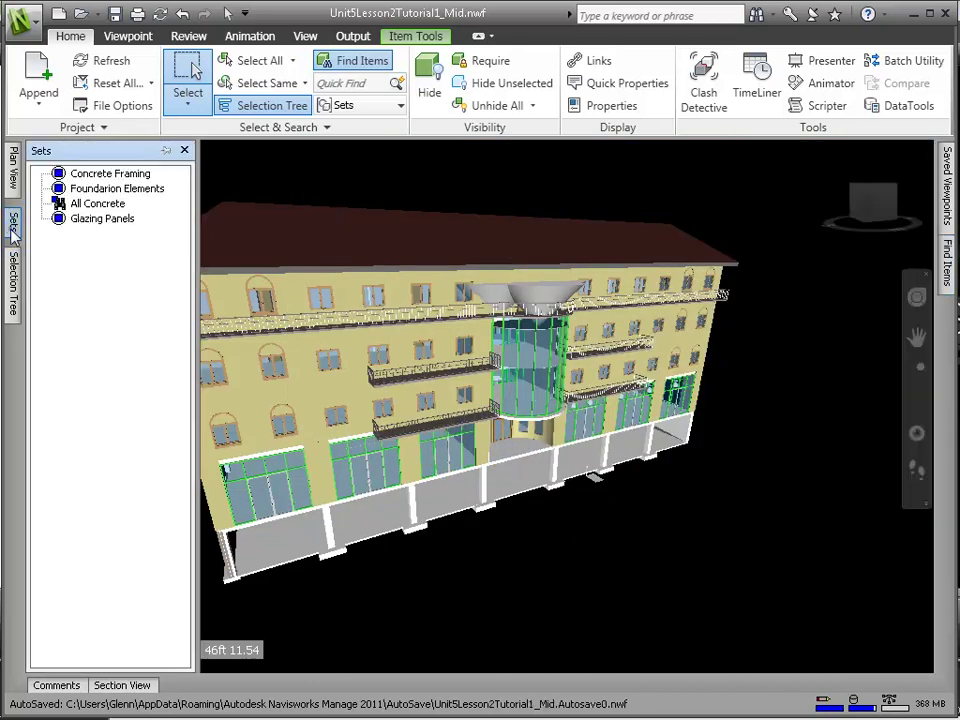
right_click(65, 244)
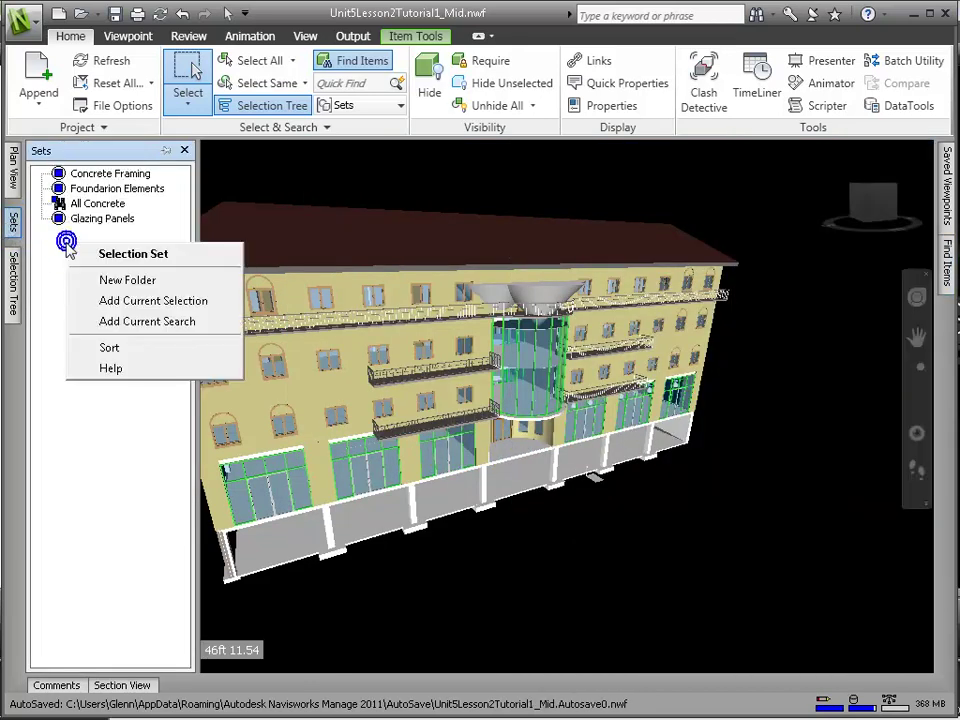
click(133, 323)
text(Mullions)
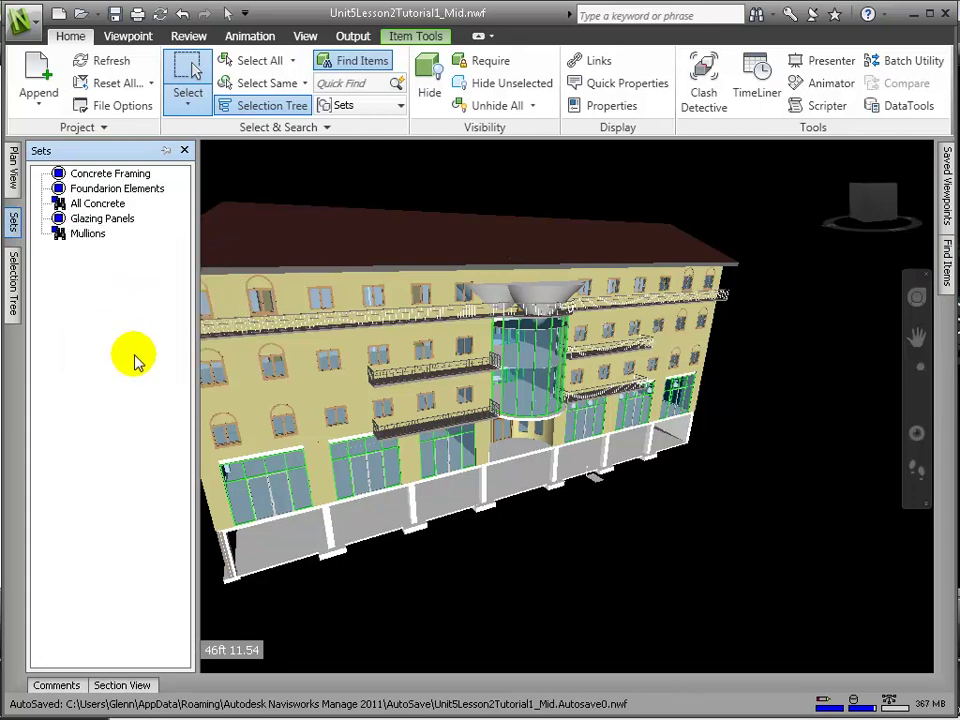
click(133, 354)
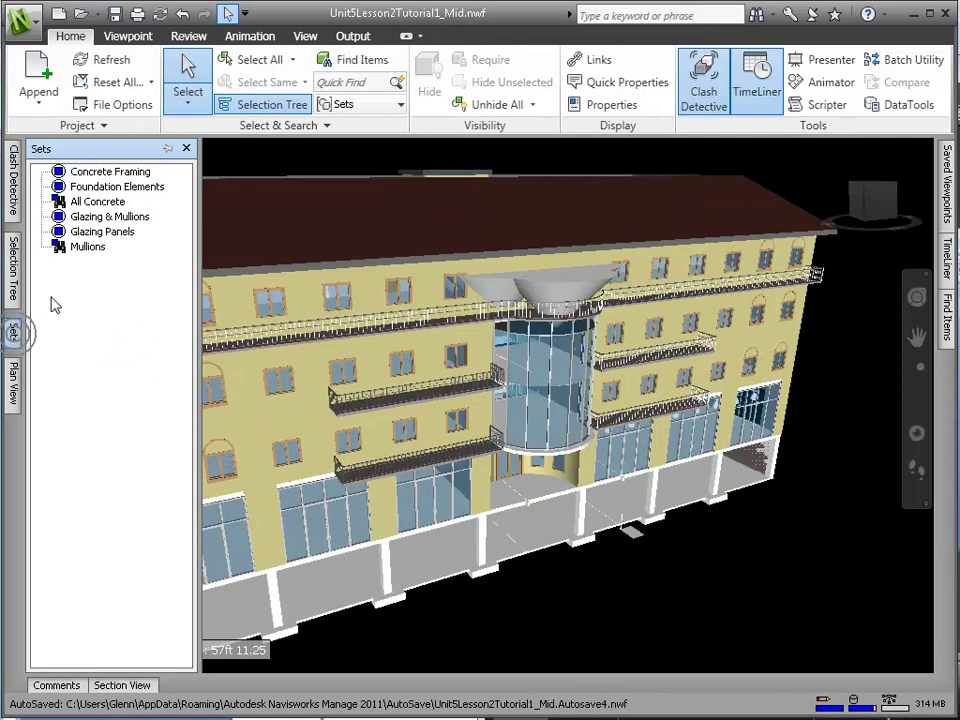
Step: Create a 'Structural' folder holding Foundation Elements and Concrete Framing
right_click(71, 272)
click(129, 315)
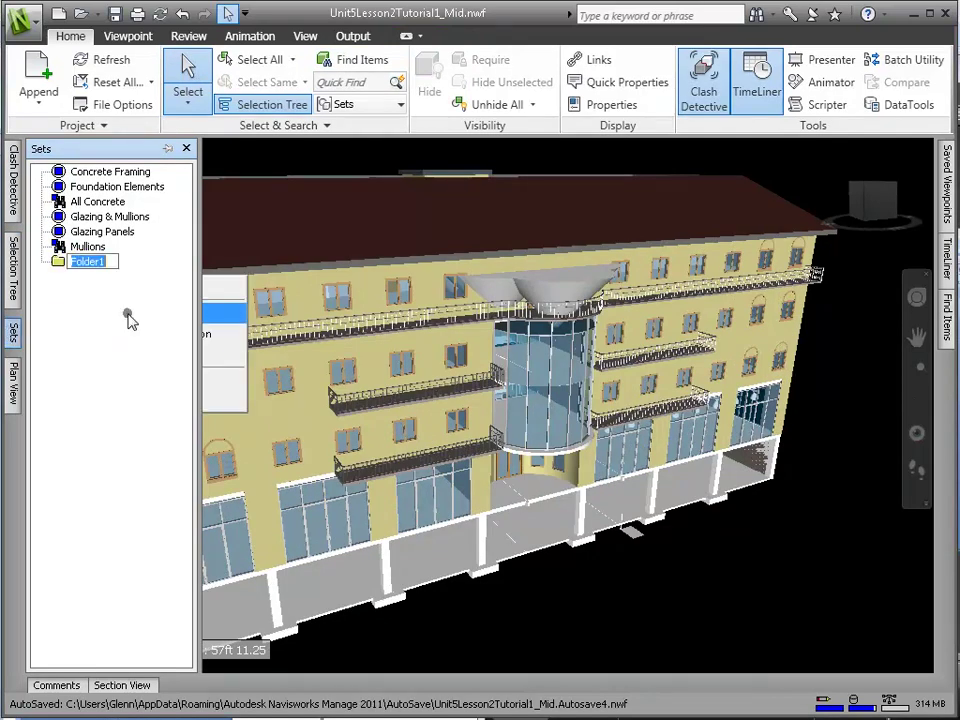
text(Structural)
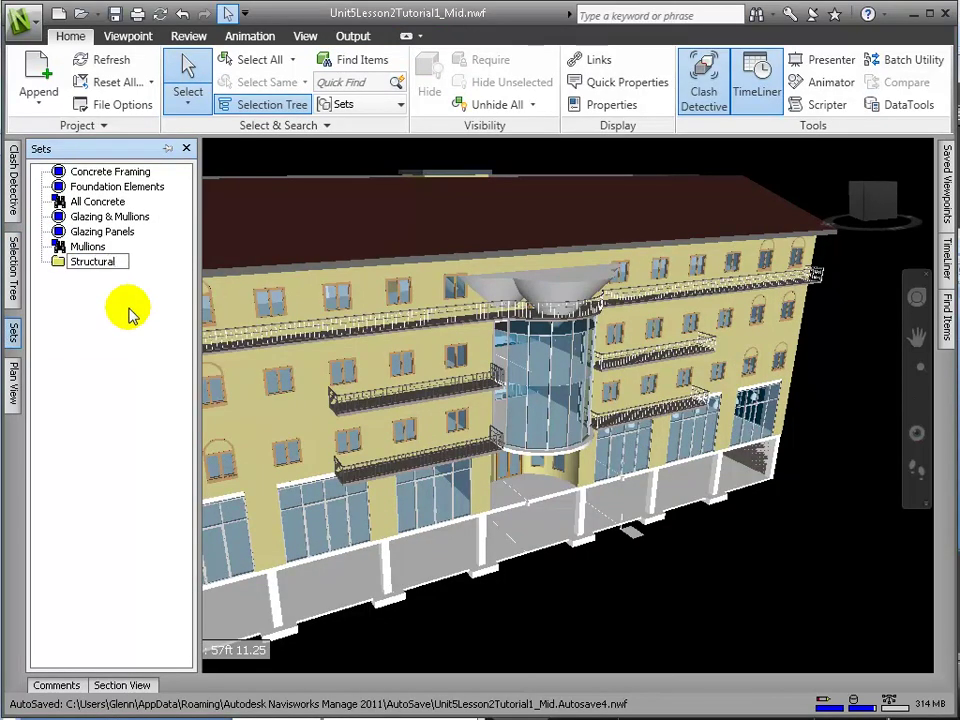
click(95, 187)
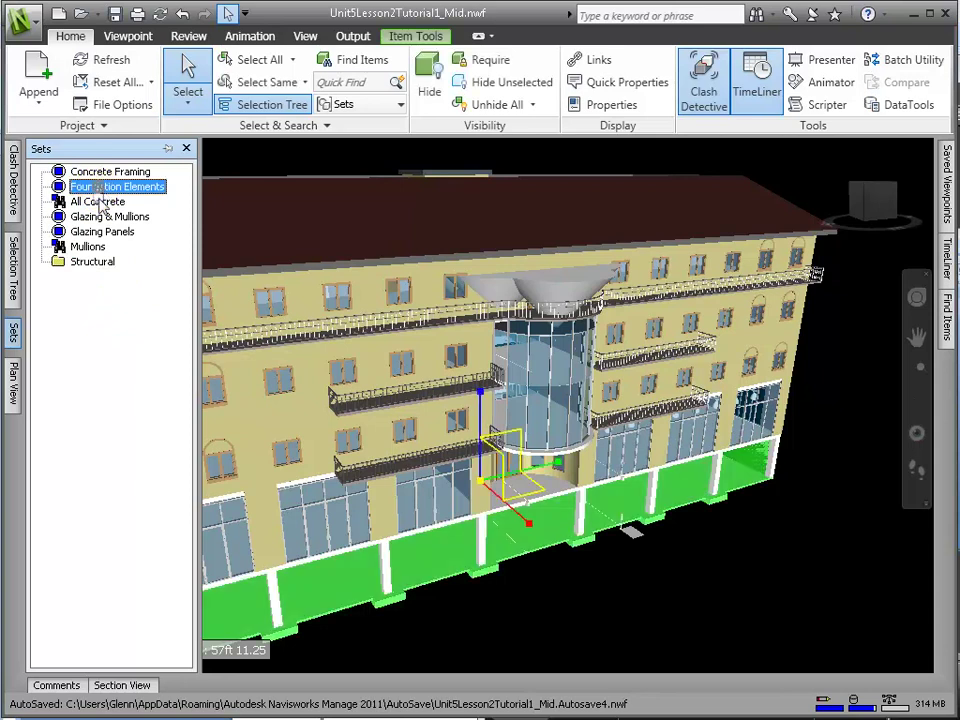
drag(97, 268, 70, 262)
click(118, 171)
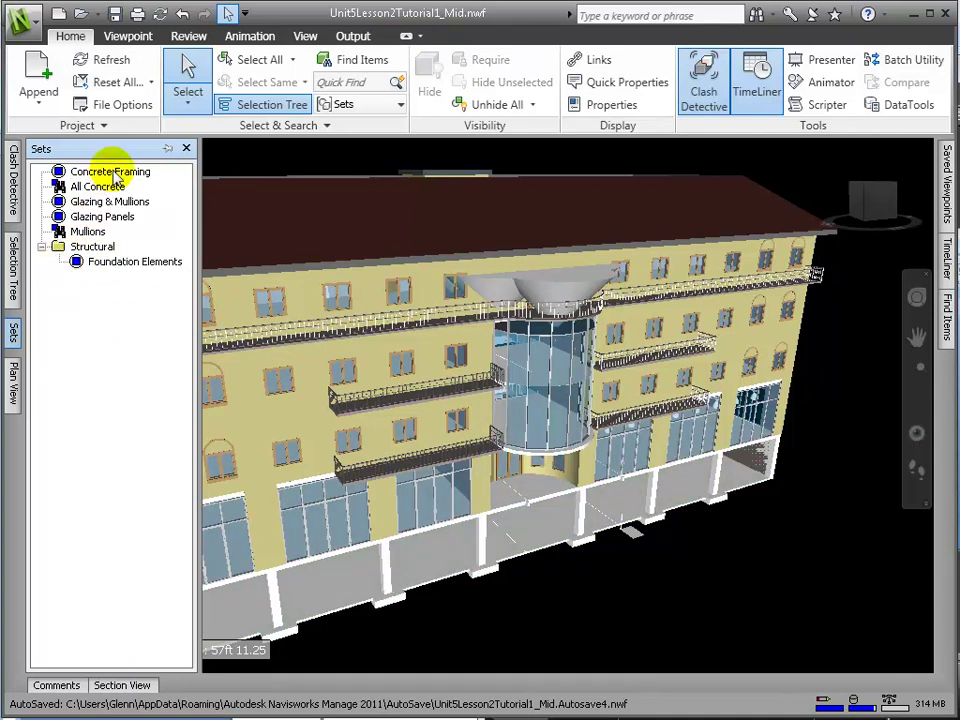
drag(107, 218, 93, 247)
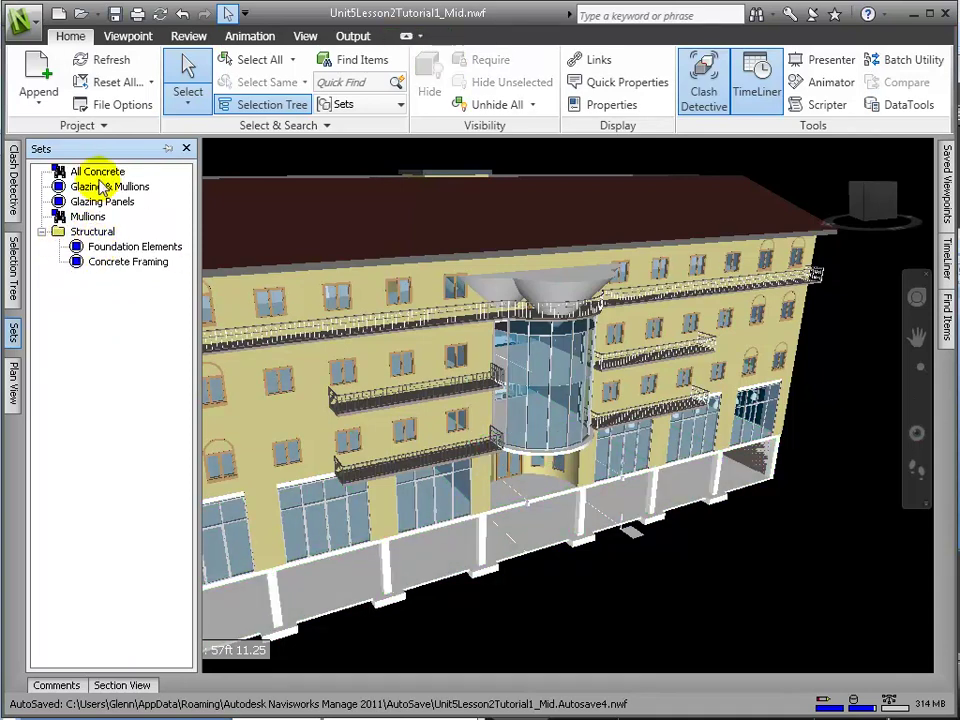
Step: Create an 'Envelope' folder, move Glazing Panels into it, and collapse both folders
right_click(80, 295)
click(112, 336)
text(Envelope)
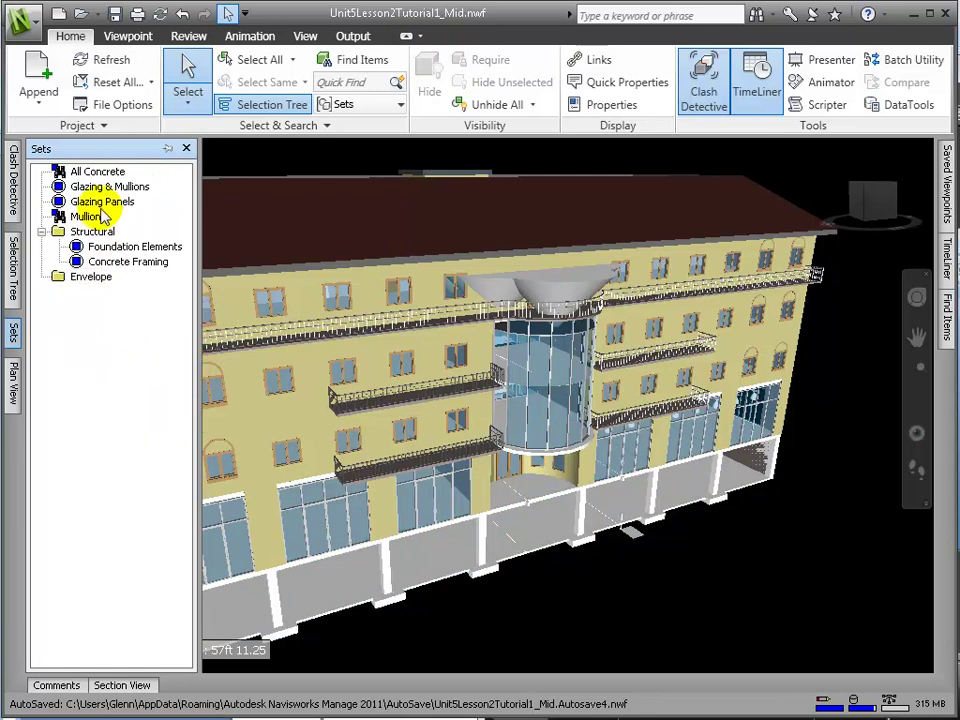
drag(101, 203, 87, 252)
click(82, 186)
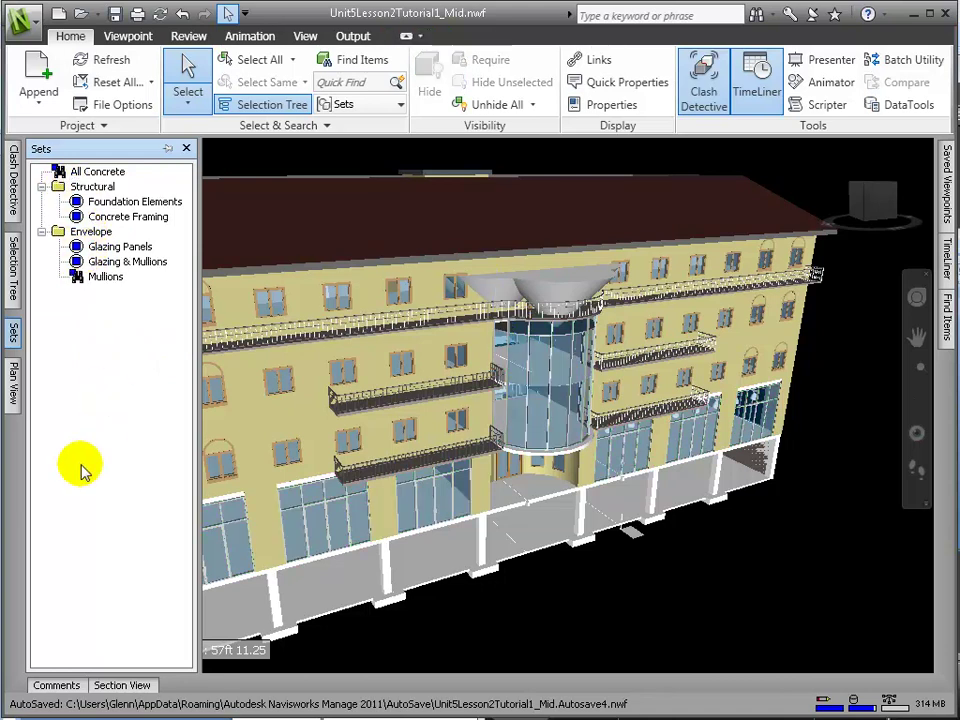
click(42, 231)
click(42, 186)
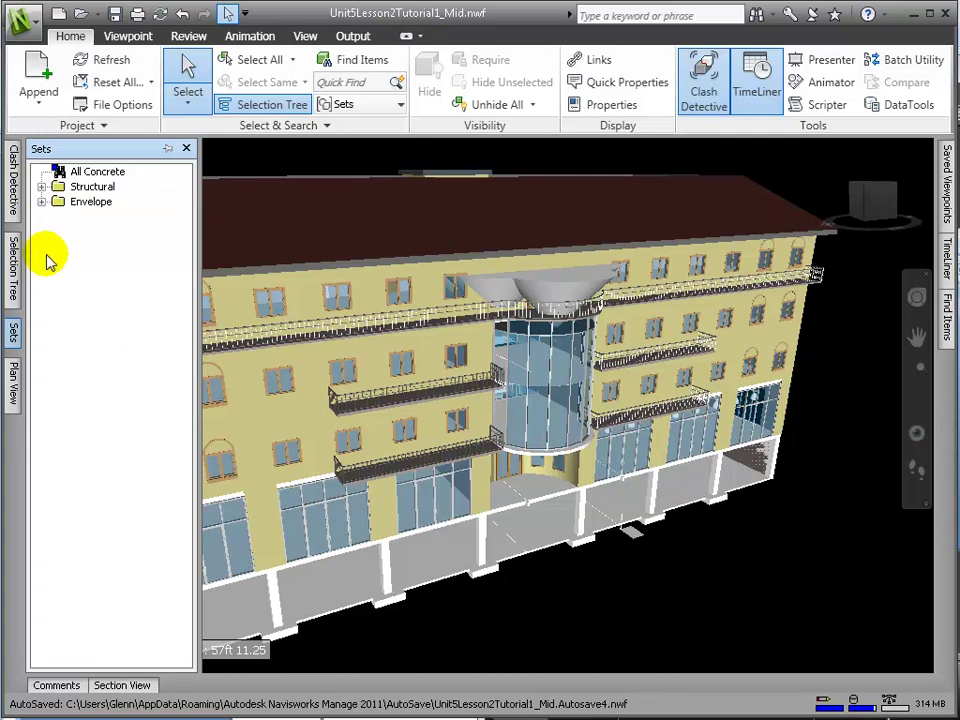
Step: Expand Envelope and preview the Glazing Panels and Mullions sets in the model
click(72, 188)
drag(68, 193, 86, 212)
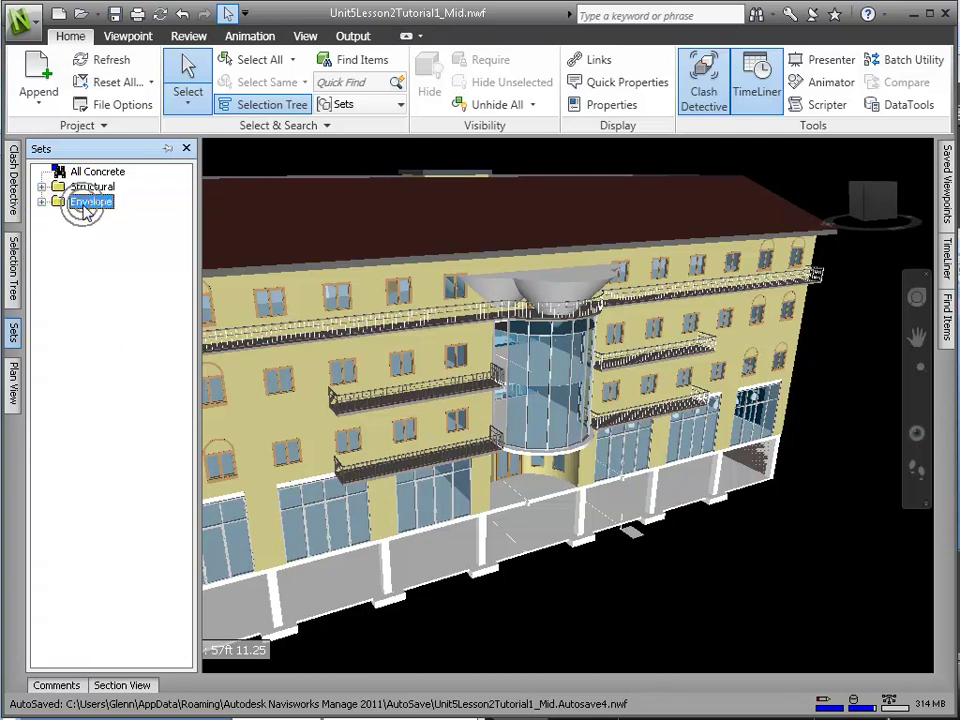
click(41, 201)
click(100, 217)
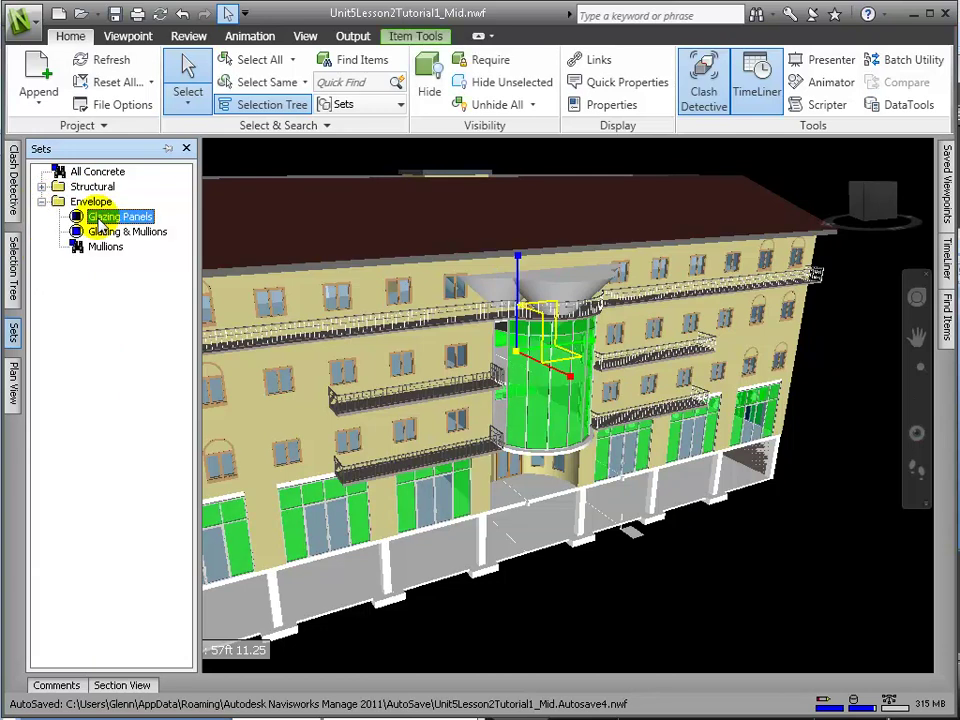
click(104, 231)
click(100, 246)
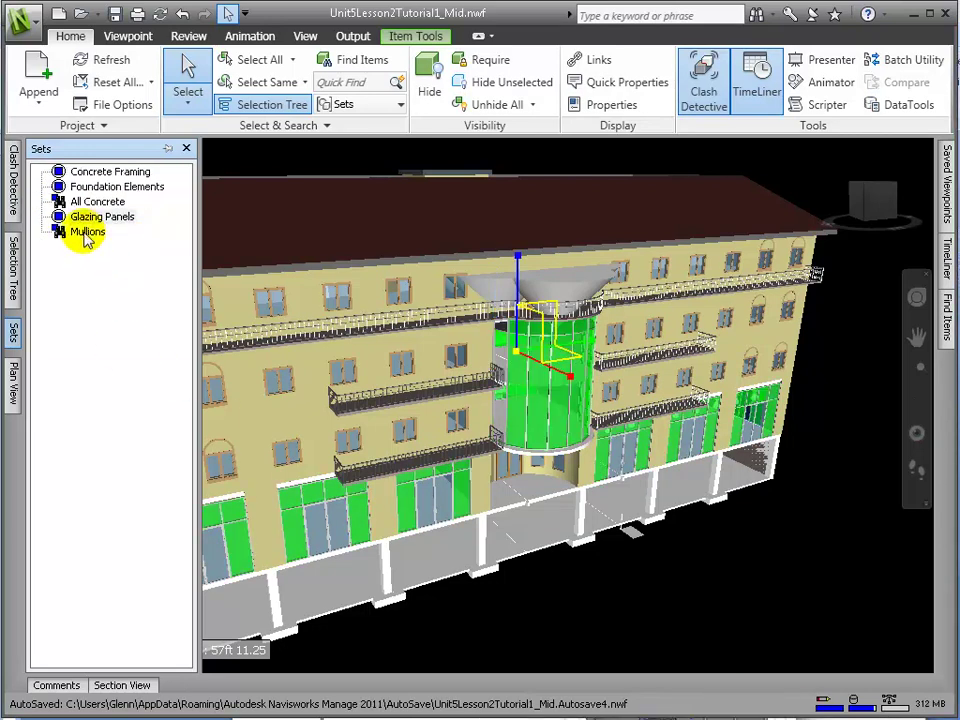
Step: Copy the Glazing Panels set and rename the copy 'Glazing & Mullions'
click(87, 232)
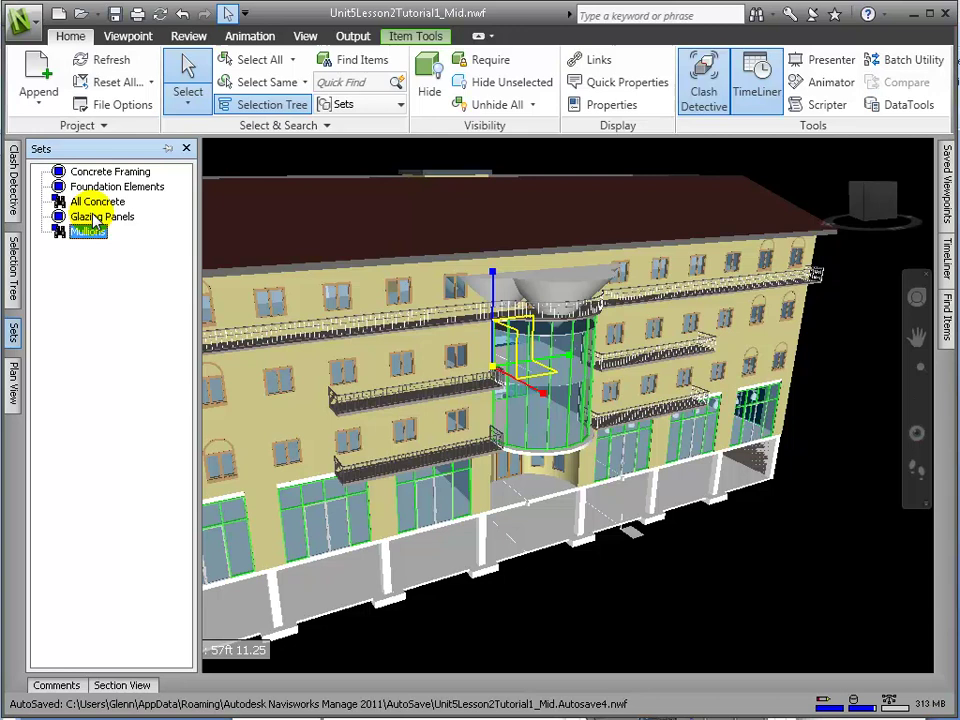
click(96, 217)
right_click(96, 220)
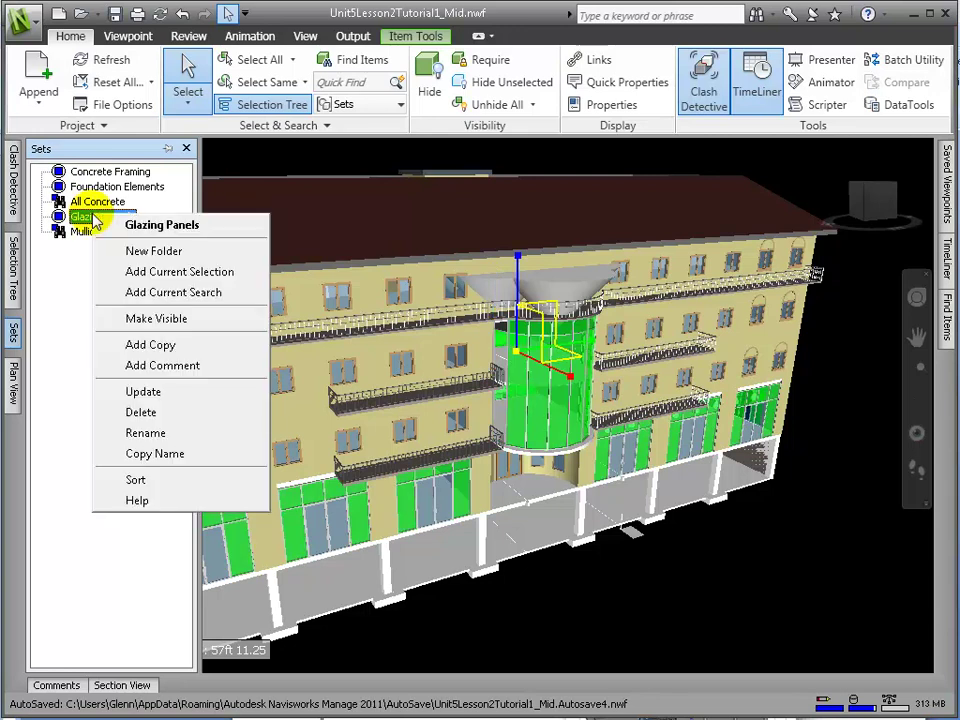
click(172, 344)
click(101, 216)
right_click(101, 216)
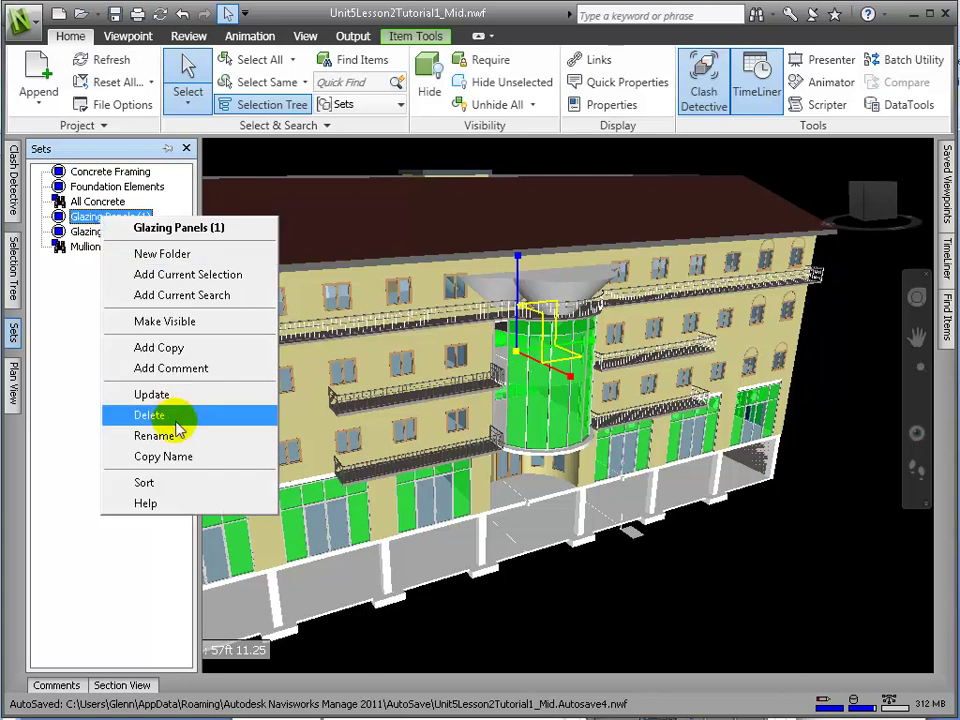
click(180, 435)
text(Glazing & Mullio)
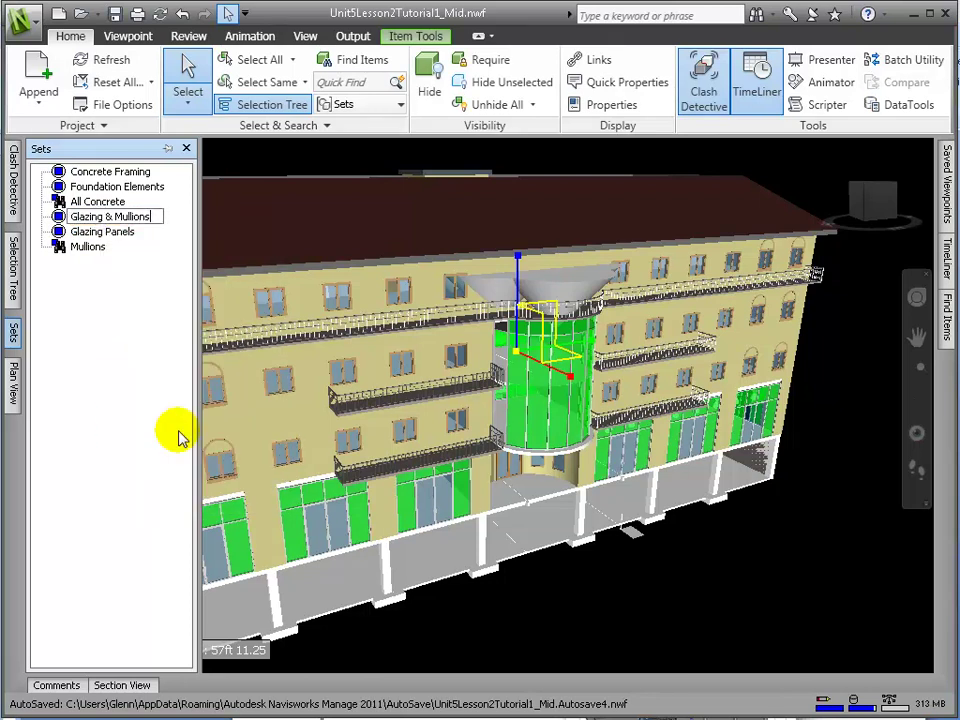
click(104, 232)
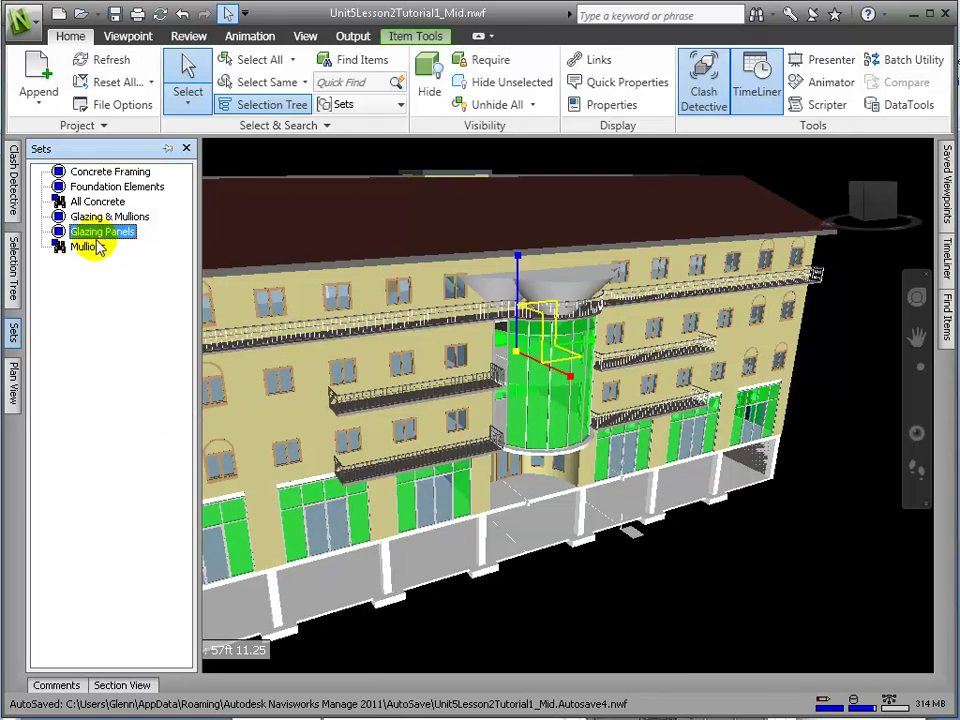
Step: Update Glazing & Mullions with the Mullions and Glazing Panels sets, then check each set
click(98, 247)
ctrl+click(96, 234)
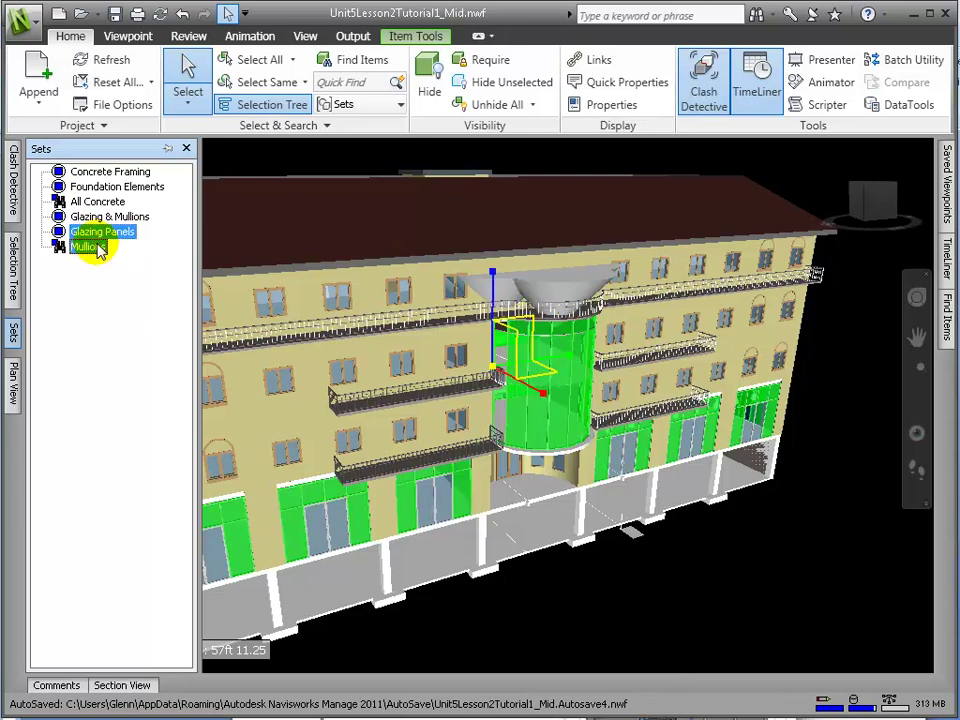
right_click(118, 218)
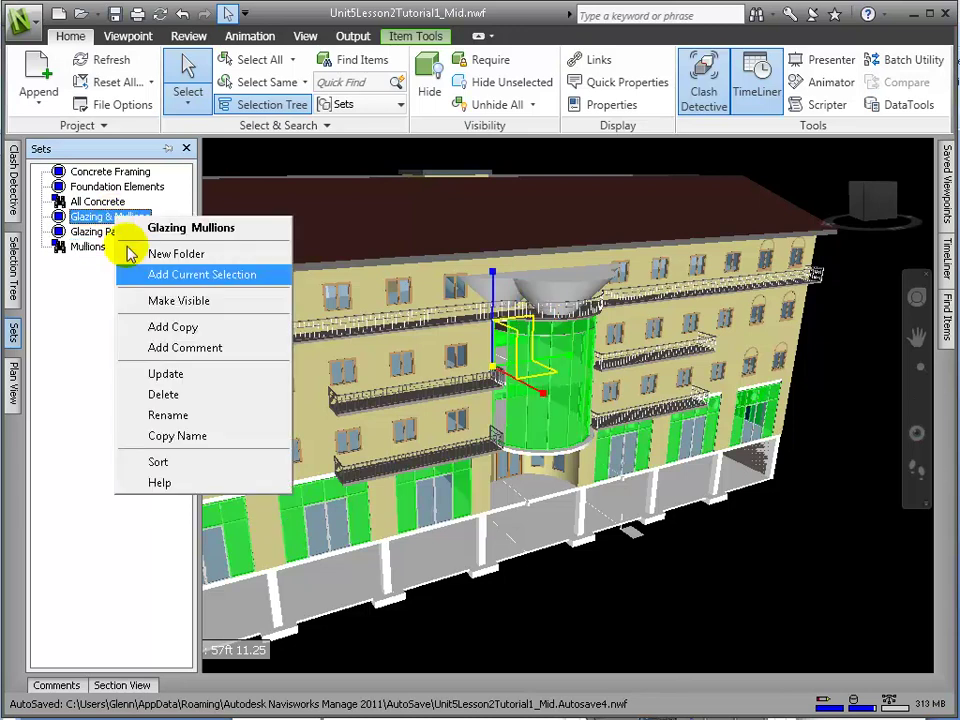
click(242, 376)
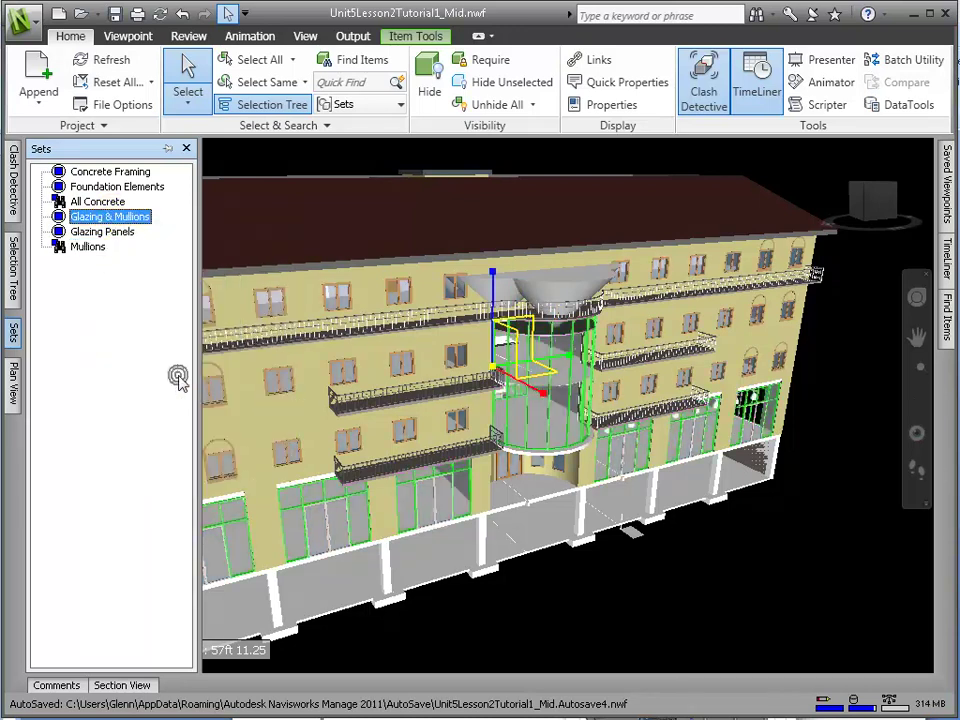
click(118, 218)
click(104, 232)
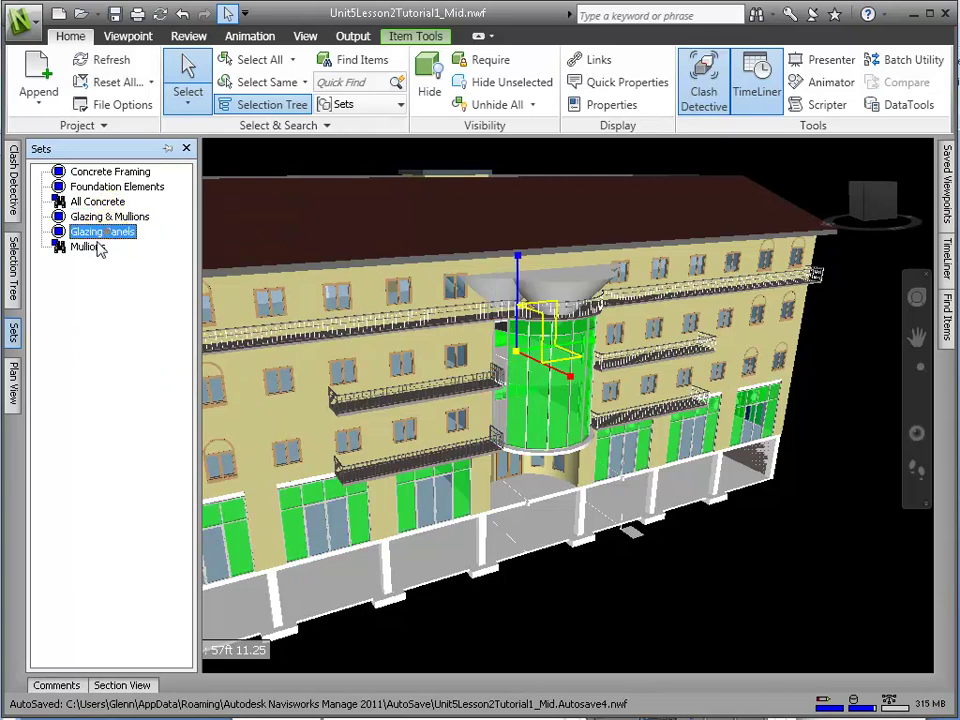
click(94, 247)
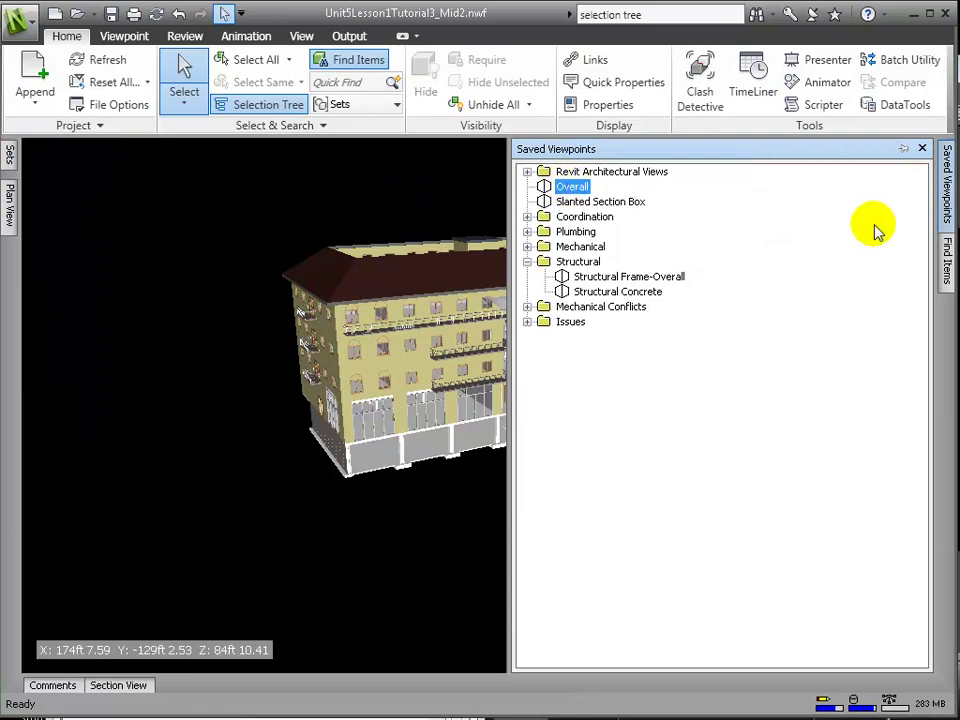
Step: Replace the old search condition with Item > Name Contains 'rectangular'
click(946, 262)
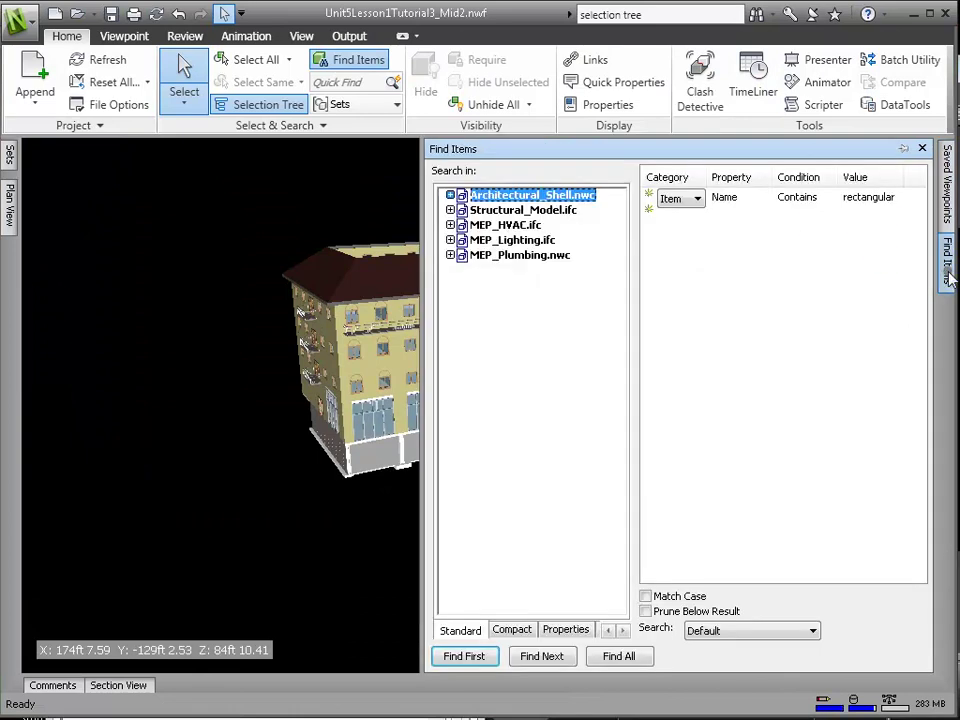
right_click(672, 203)
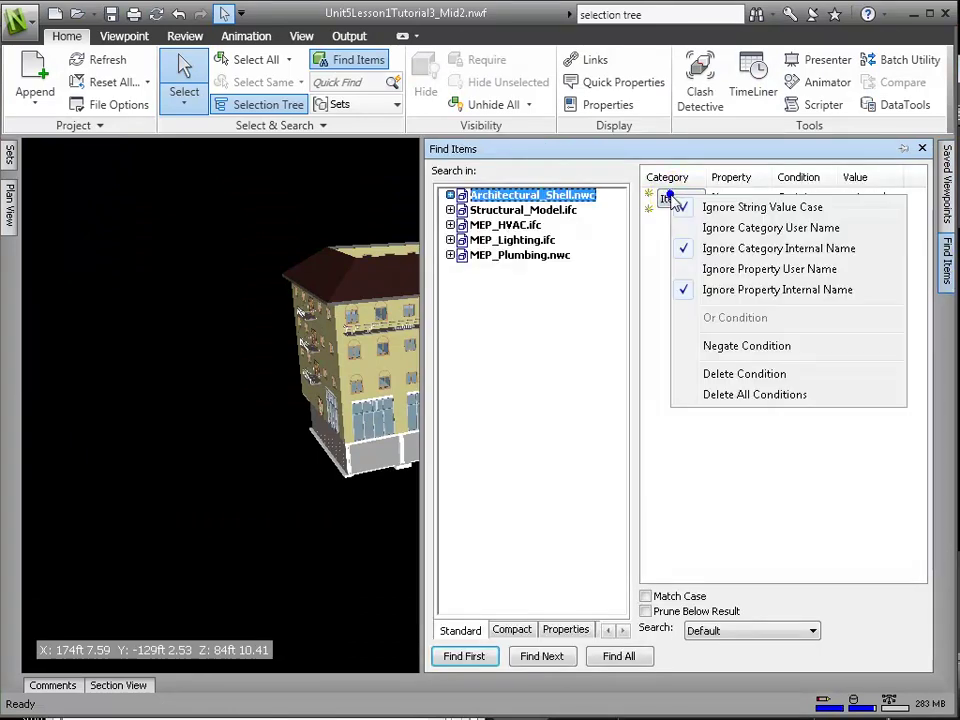
click(735, 372)
click(688, 199)
click(694, 199)
click(681, 214)
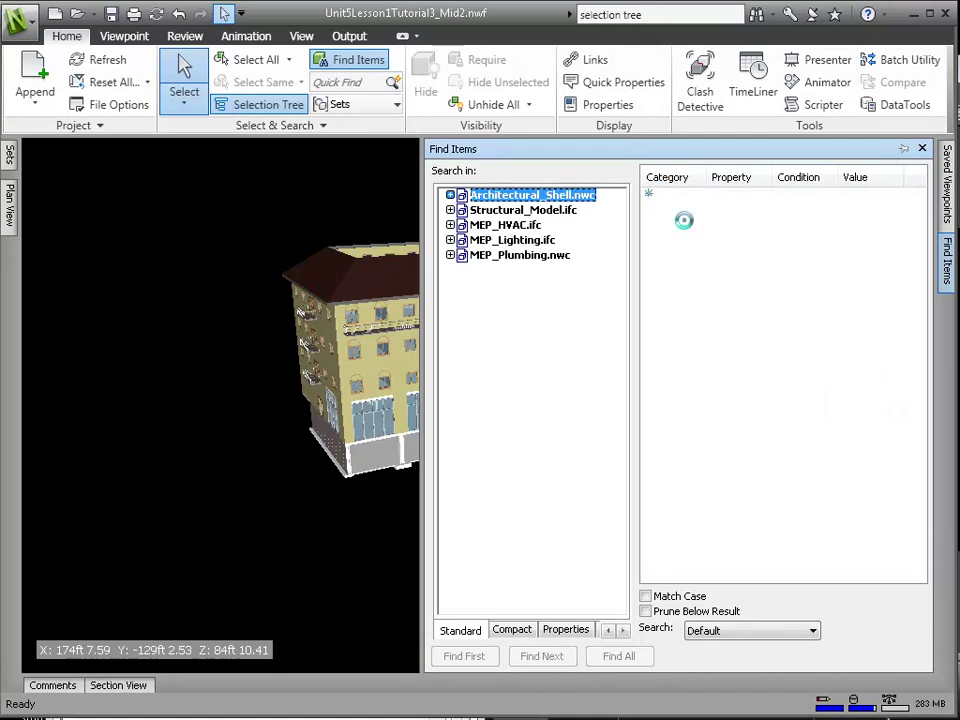
click(757, 200)
click(738, 228)
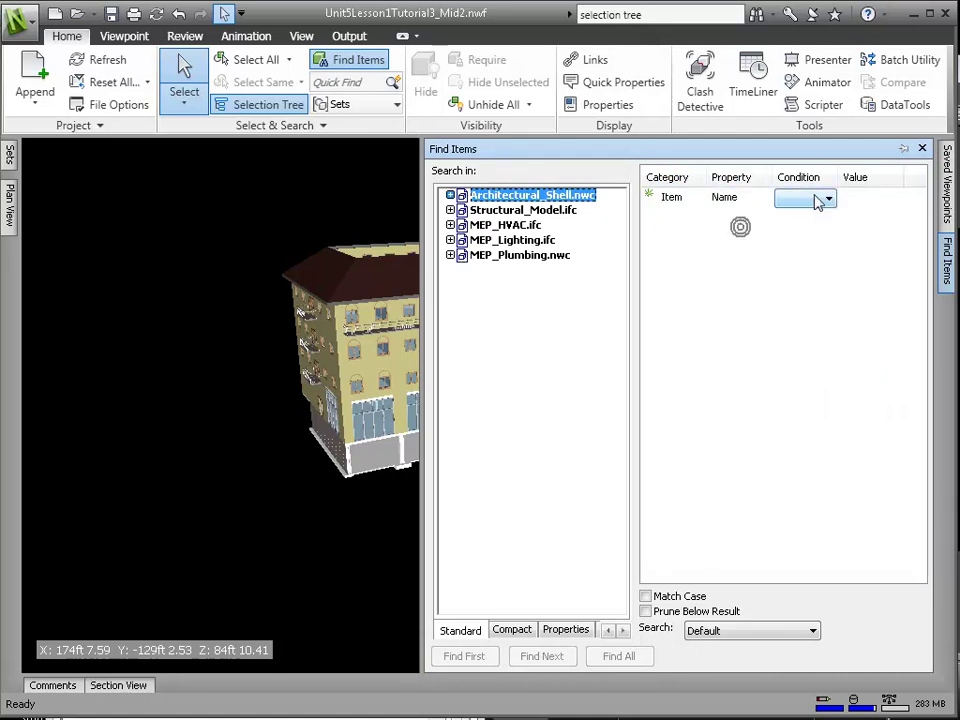
click(820, 199)
click(808, 240)
click(870, 199)
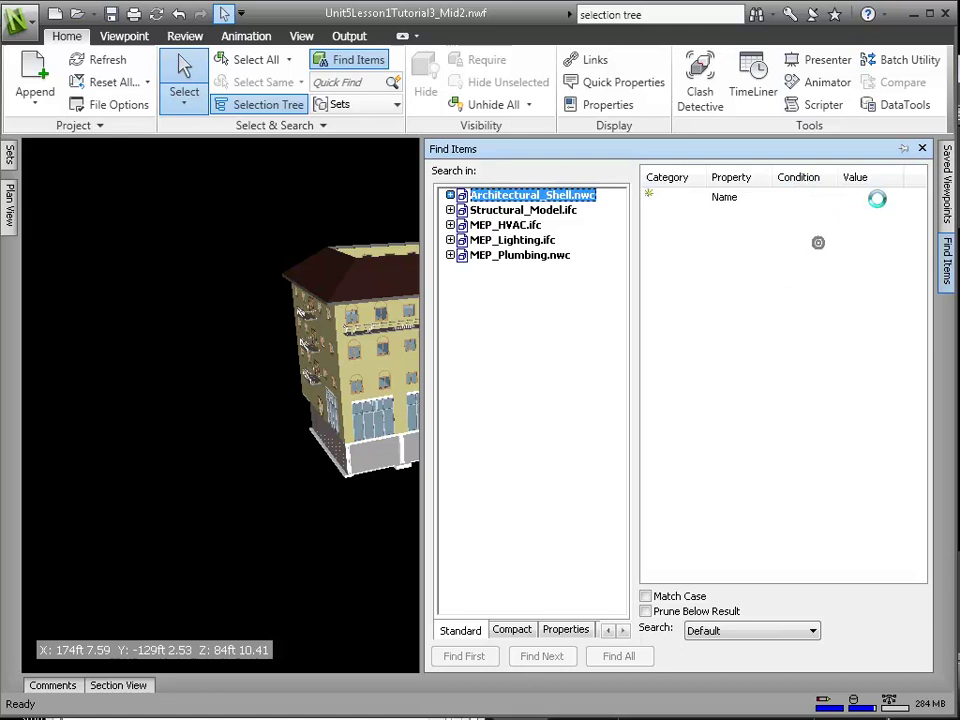
text(rectangula)
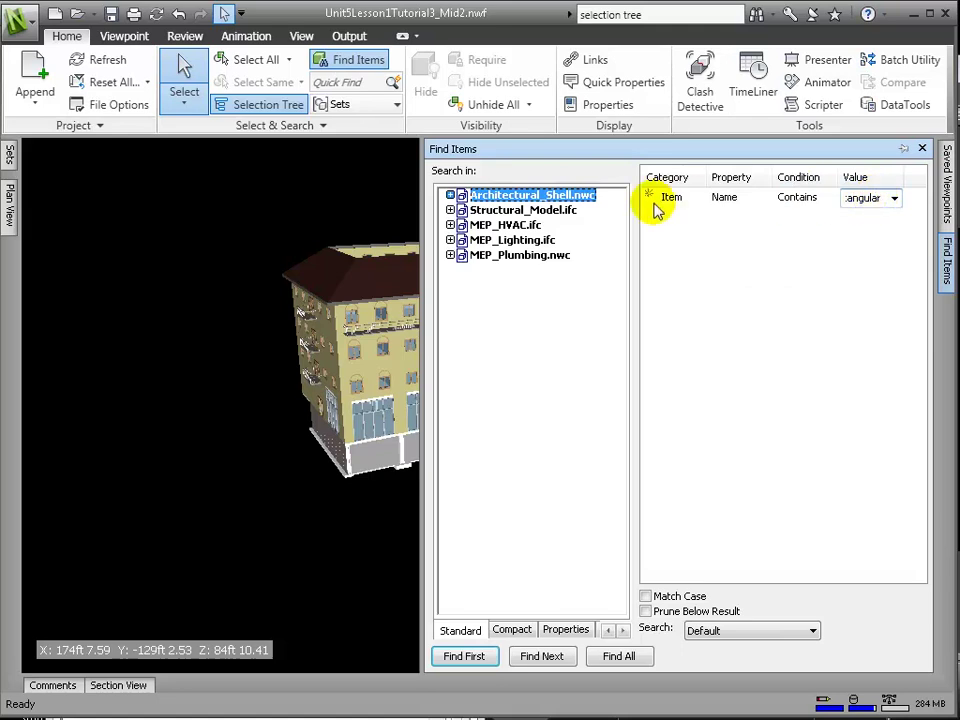
click(658, 210)
Step: Add an Or condition Item > Name Contains 'glazed' and find all matching items
right_click(650, 212)
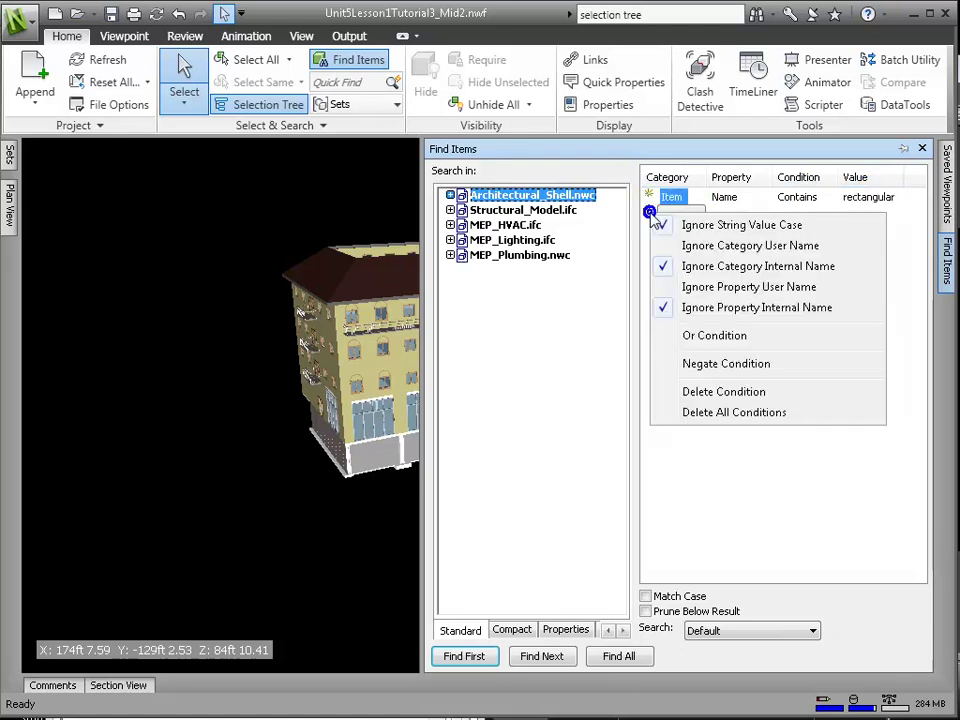
click(665, 335)
click(679, 229)
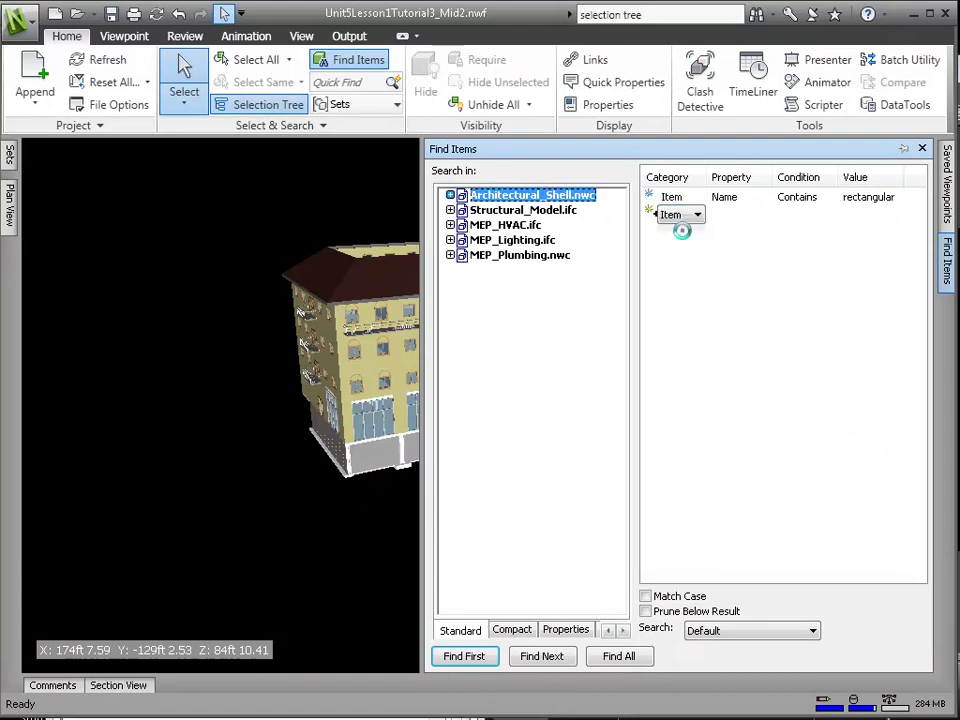
click(752, 217)
click(728, 244)
click(808, 215)
click(822, 214)
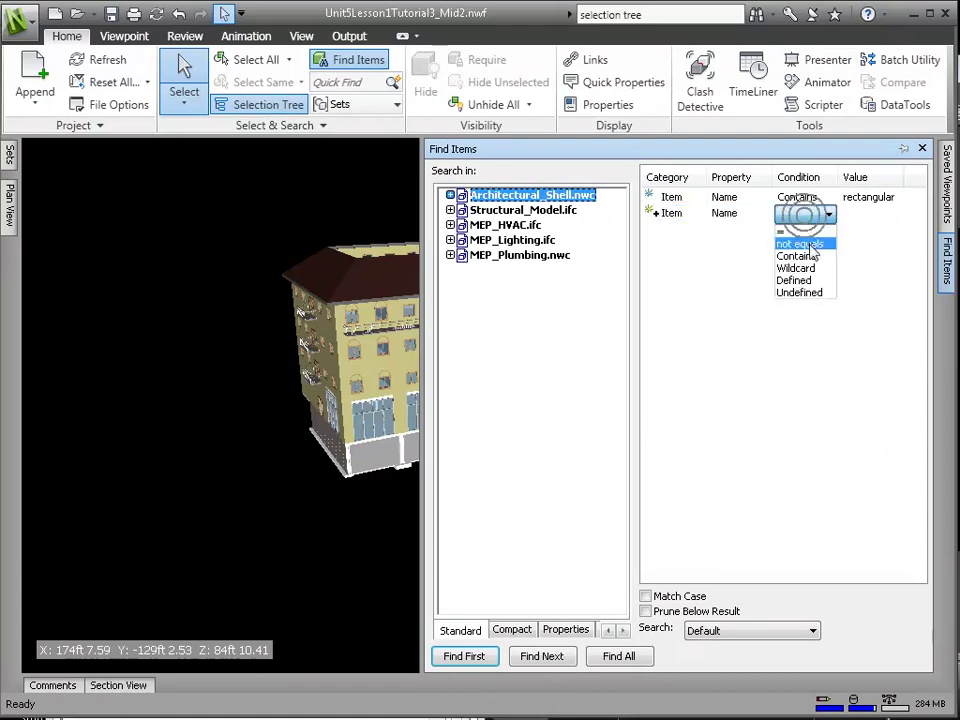
click(812, 257)
click(868, 213)
text(glazed)
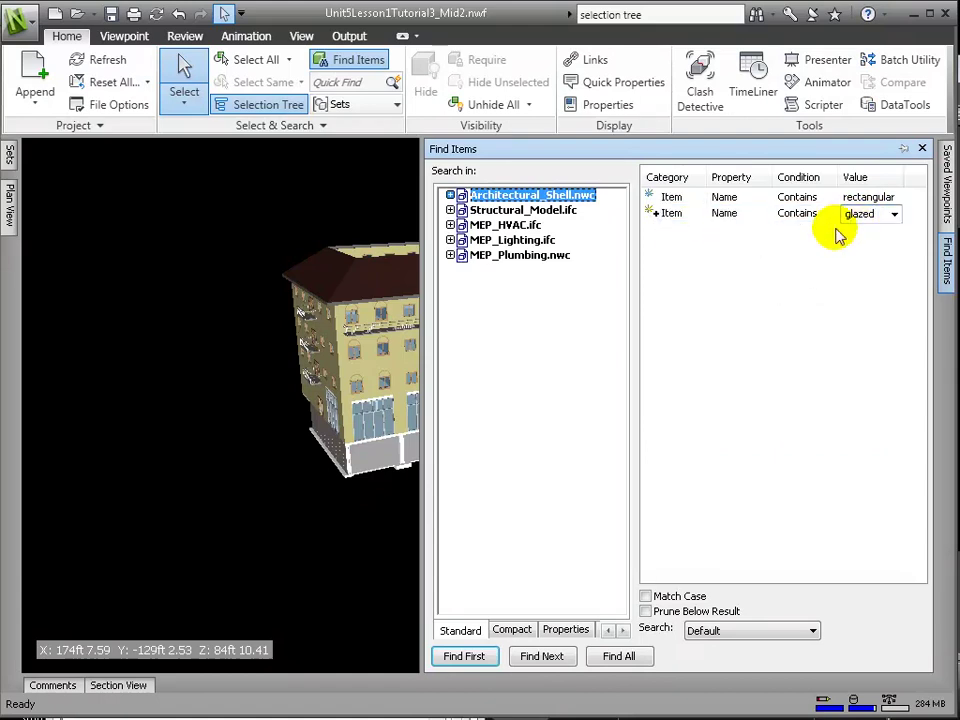
click(621, 656)
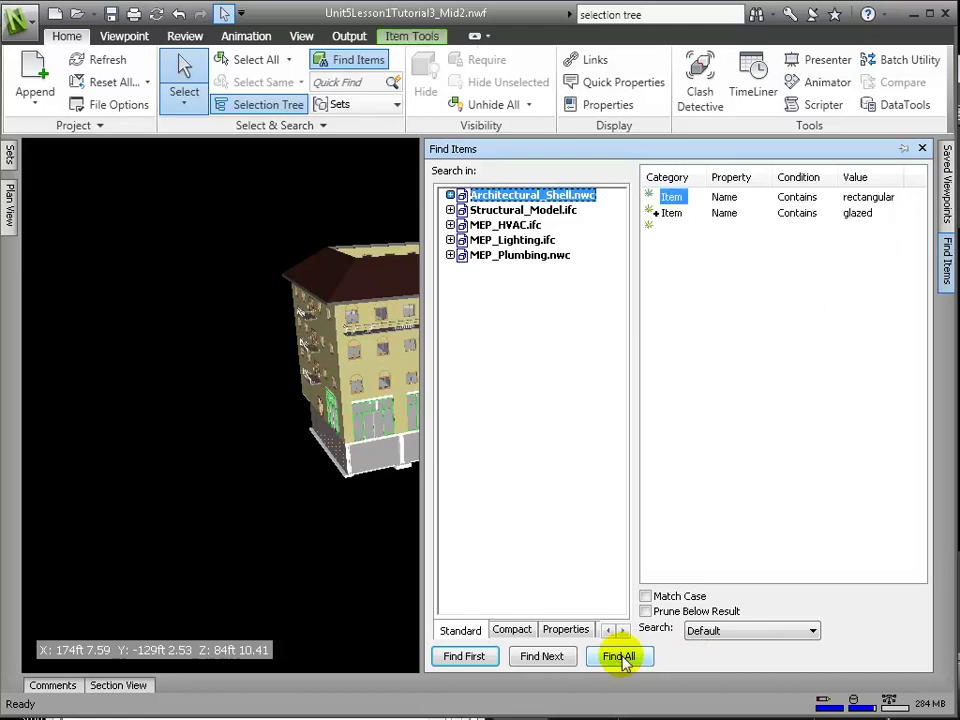
Step: In the Sets list, add the current search as a search set named 'Glazing & Mullions'
click(10, 157)
right_click(88, 310)
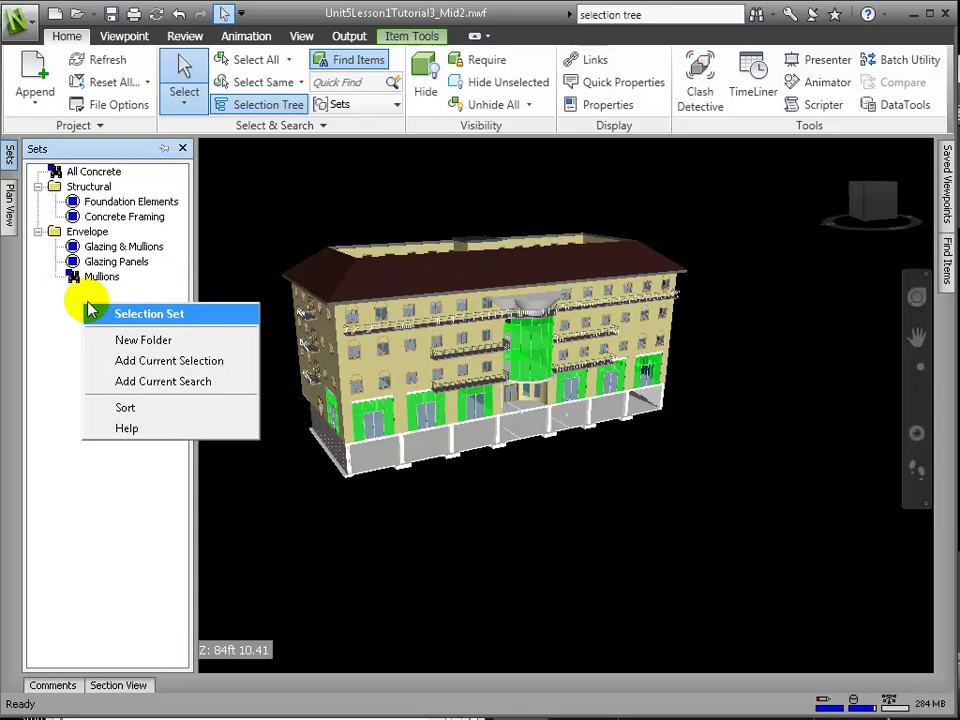
click(155, 381)
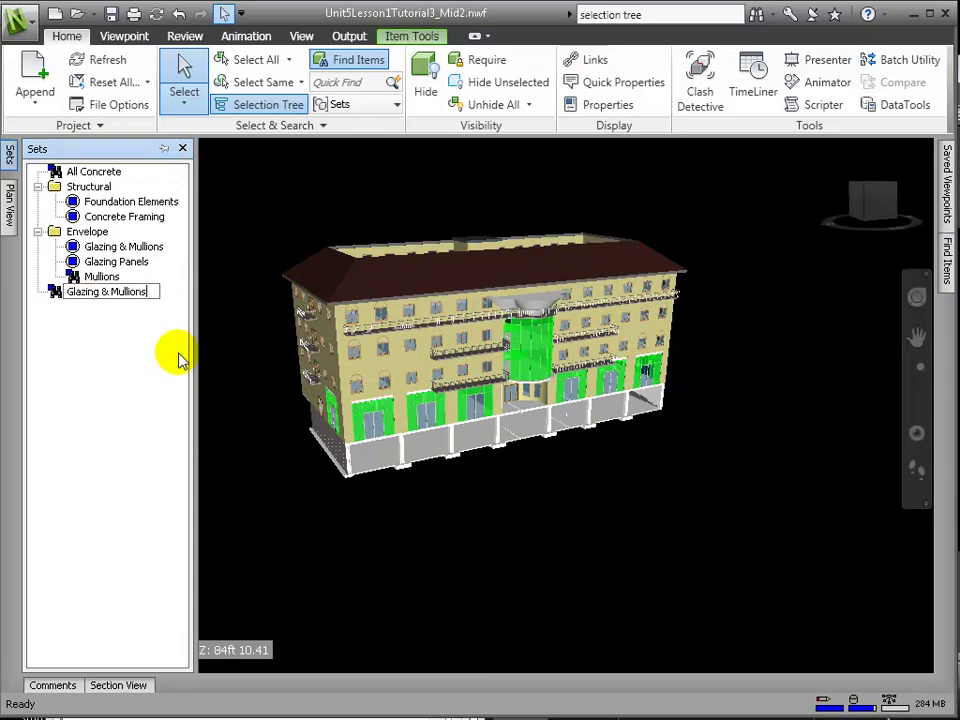
click(86, 315)
Step: Compare the new search set's model selection with the Envelope Glazing & Mullions set
click(108, 292)
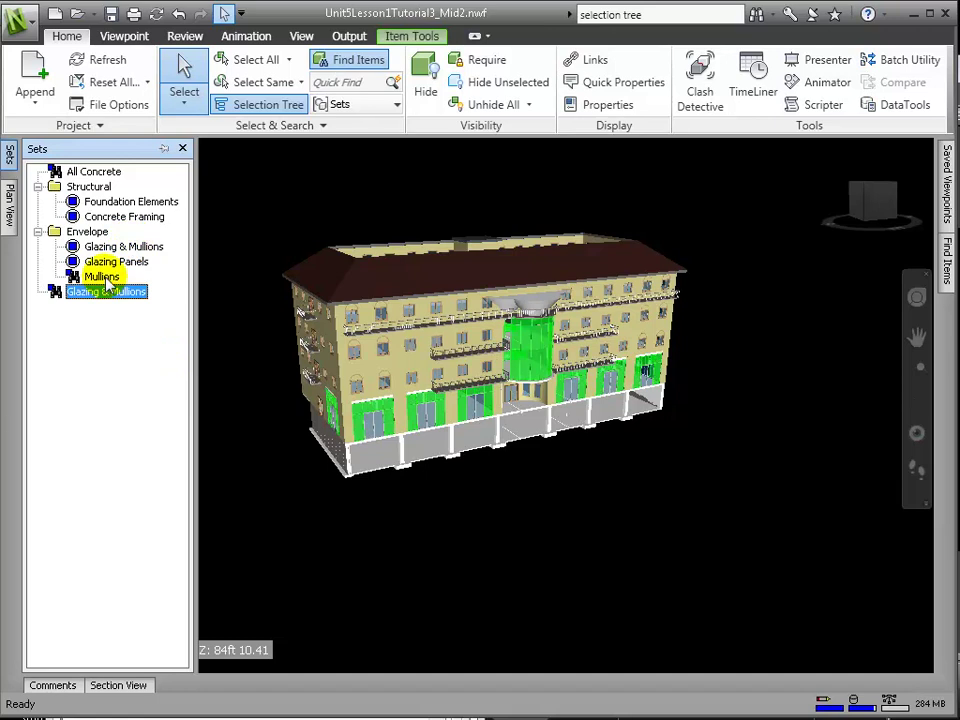
click(113, 248)
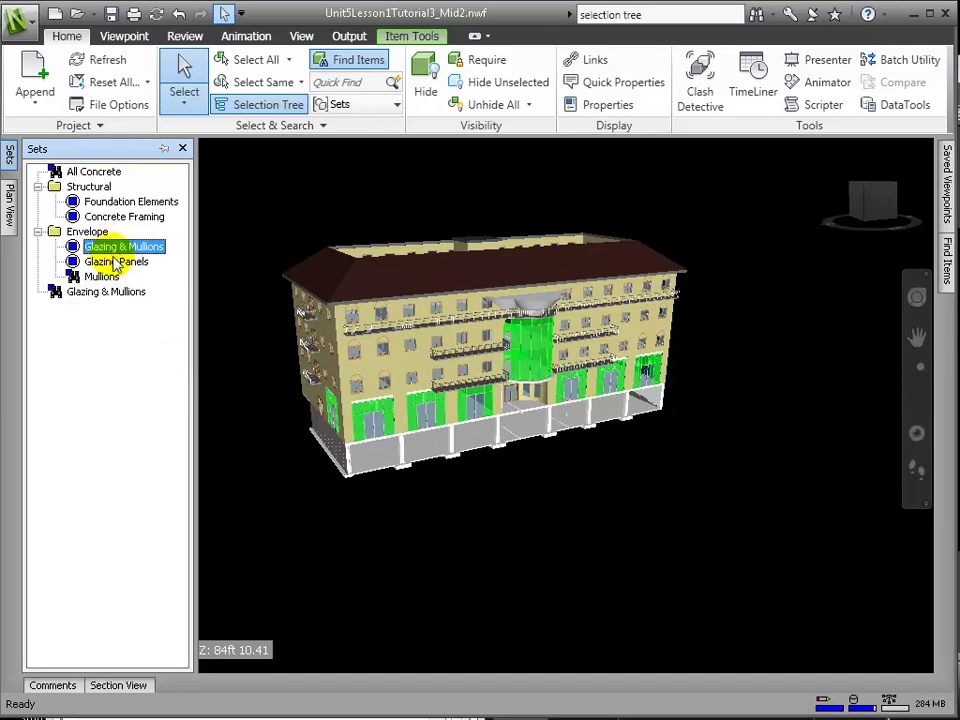
click(120, 292)
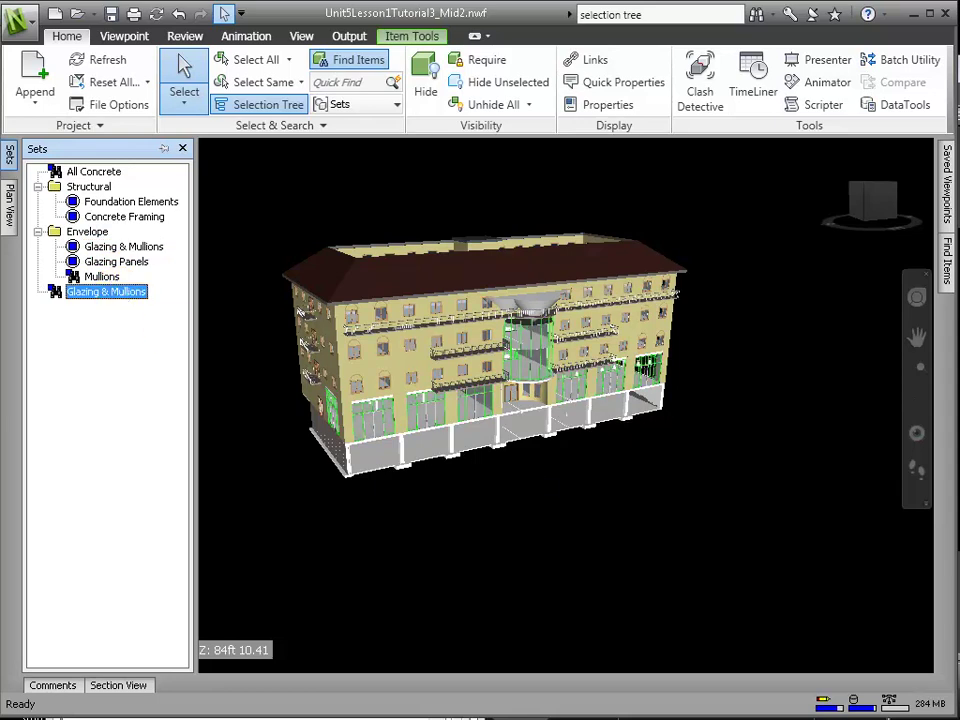